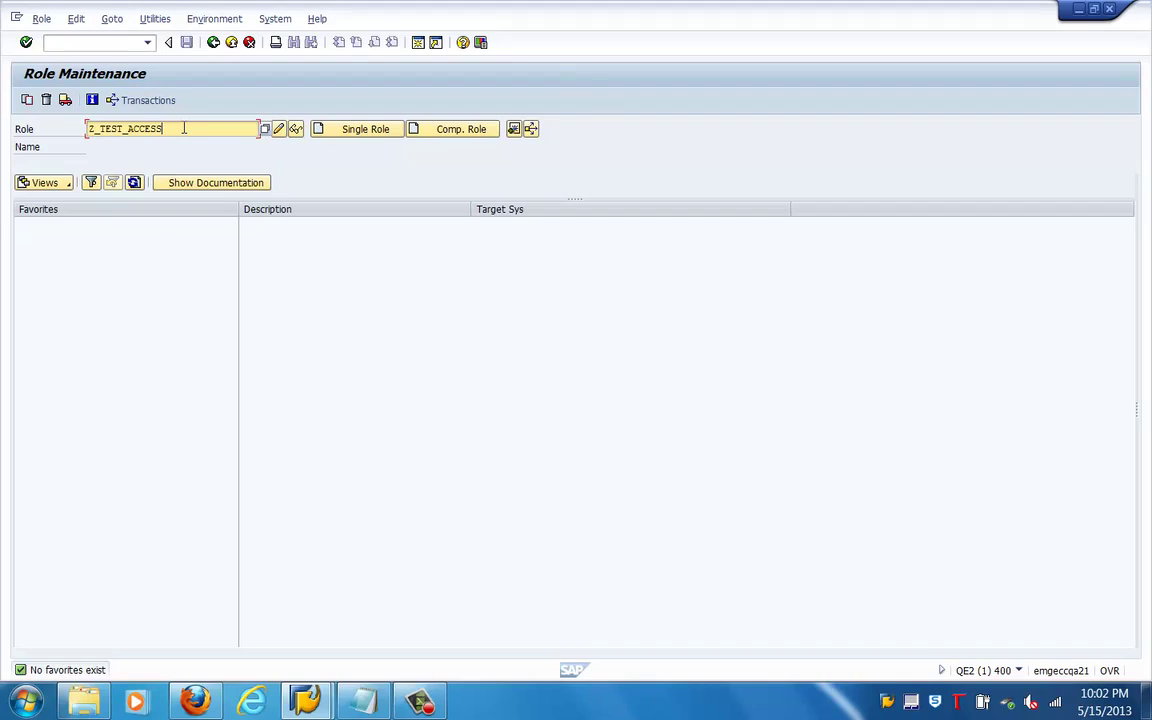
Enter Z_TEST_ACCESS1 as the role to work on in PFCG Role Maintenance
{"action": "type", "text": "1"}
Create Z_TEST_ACCESS1 as a single role with the description 'Access to SAP system'
{"action": "left_click", "coordinate": [339, 134]}
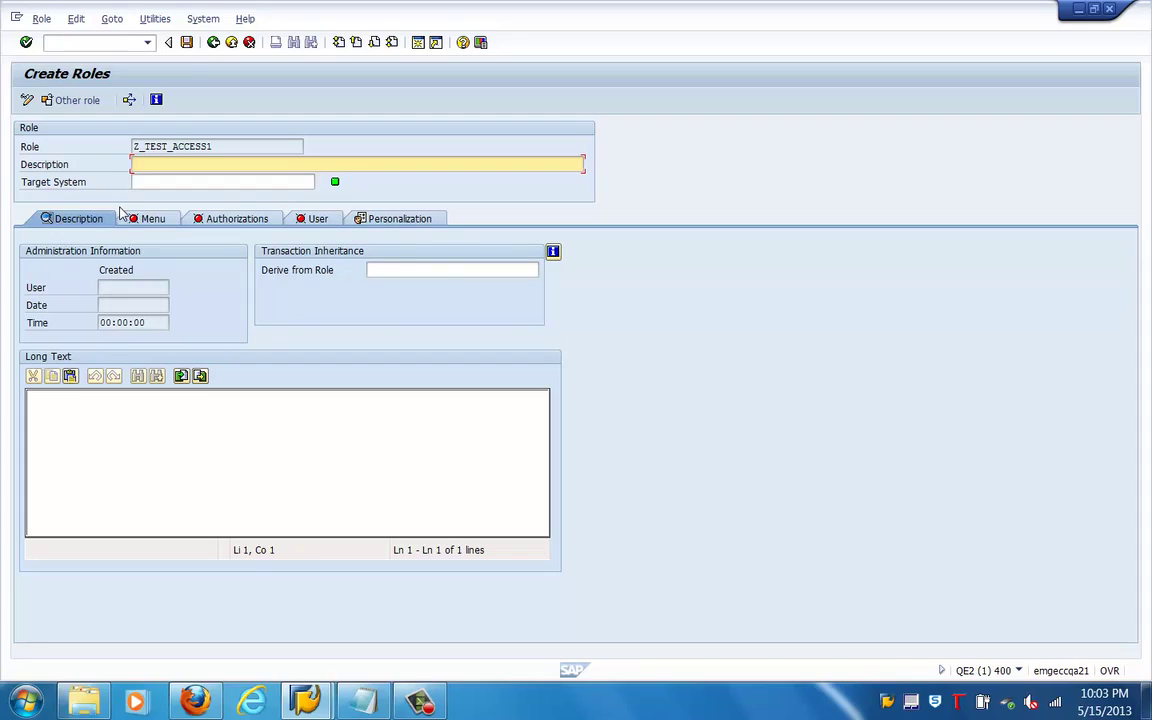
{"action": "type", "text": "Access to SAP system"}
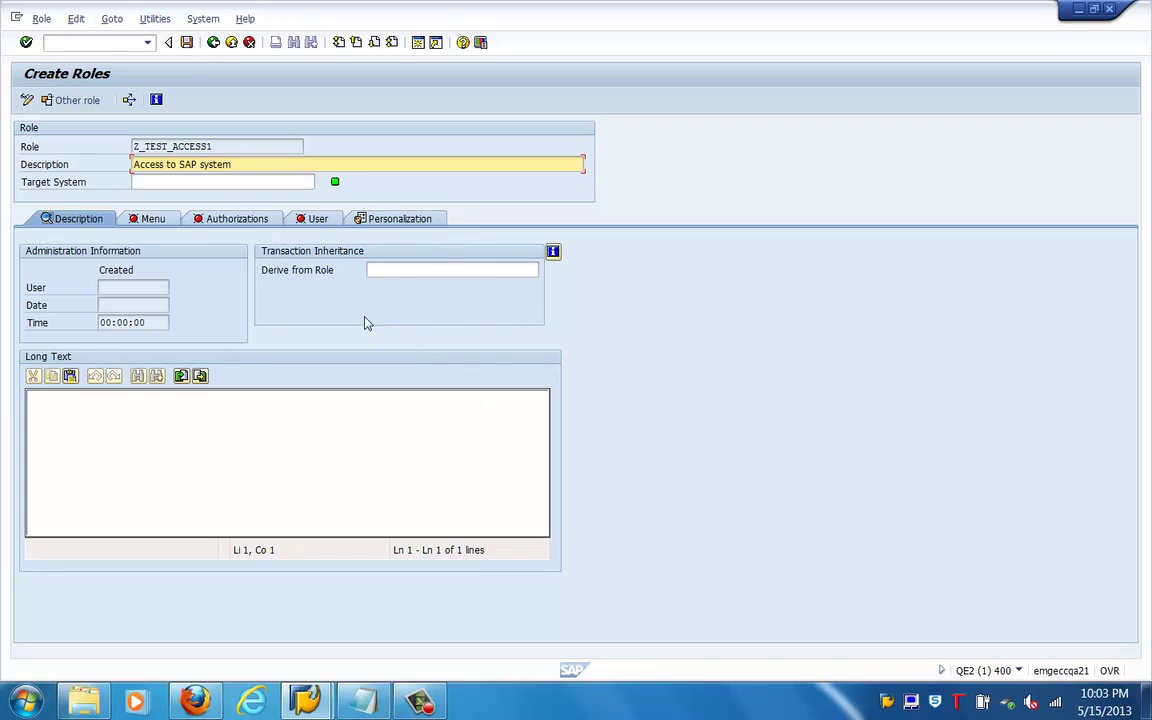
{"action": "left_click", "coordinate": [403, 267]}
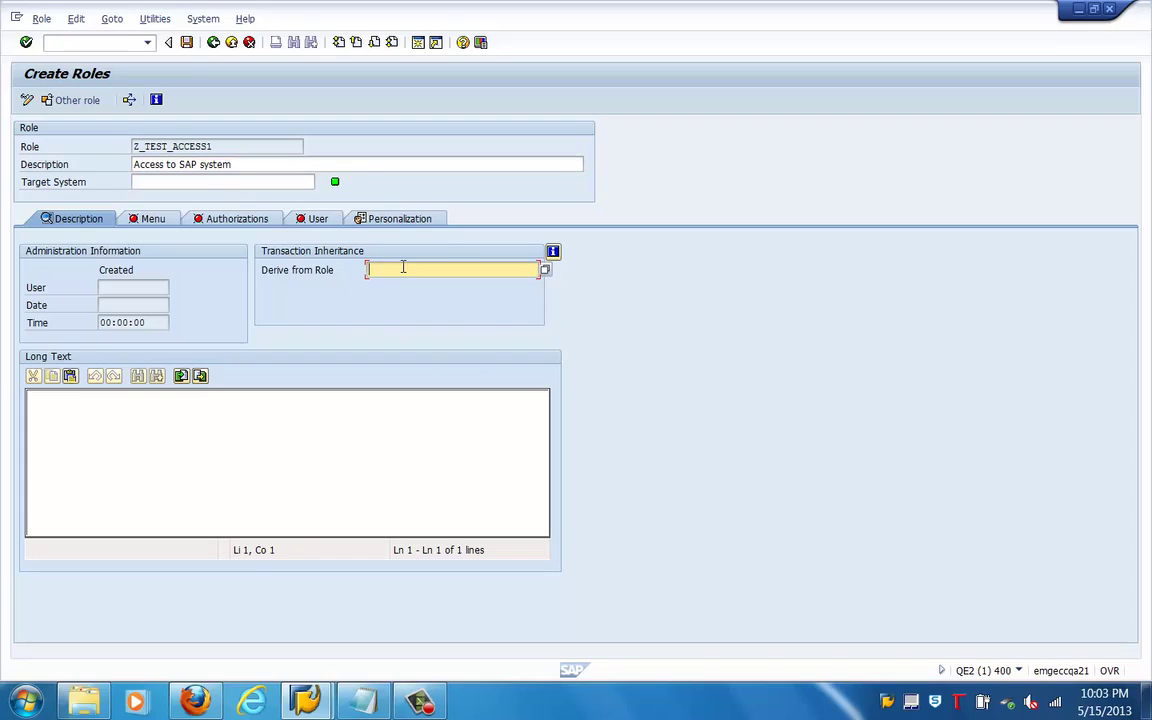
Derive Z_TEST_ACCESS1 from the imparting role RS.WFW_DIS (Workflow display only)
{"action": "left_click", "coordinate": [546, 270]}
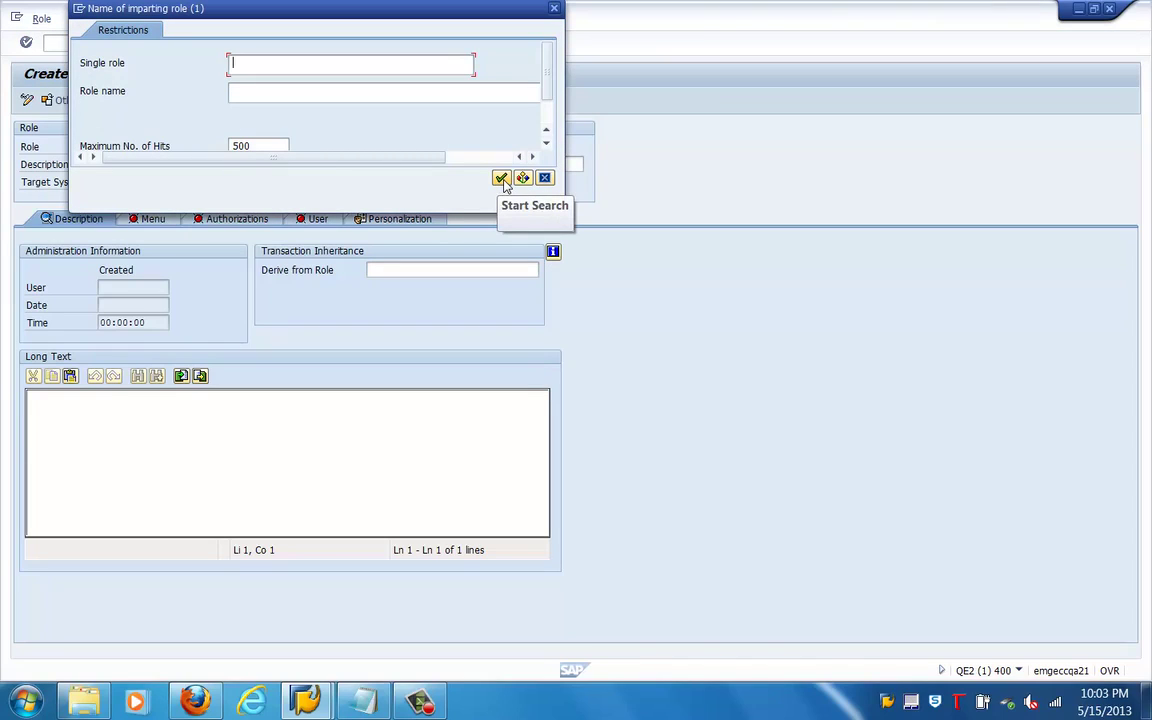
{"action": "type", "text": "R"}
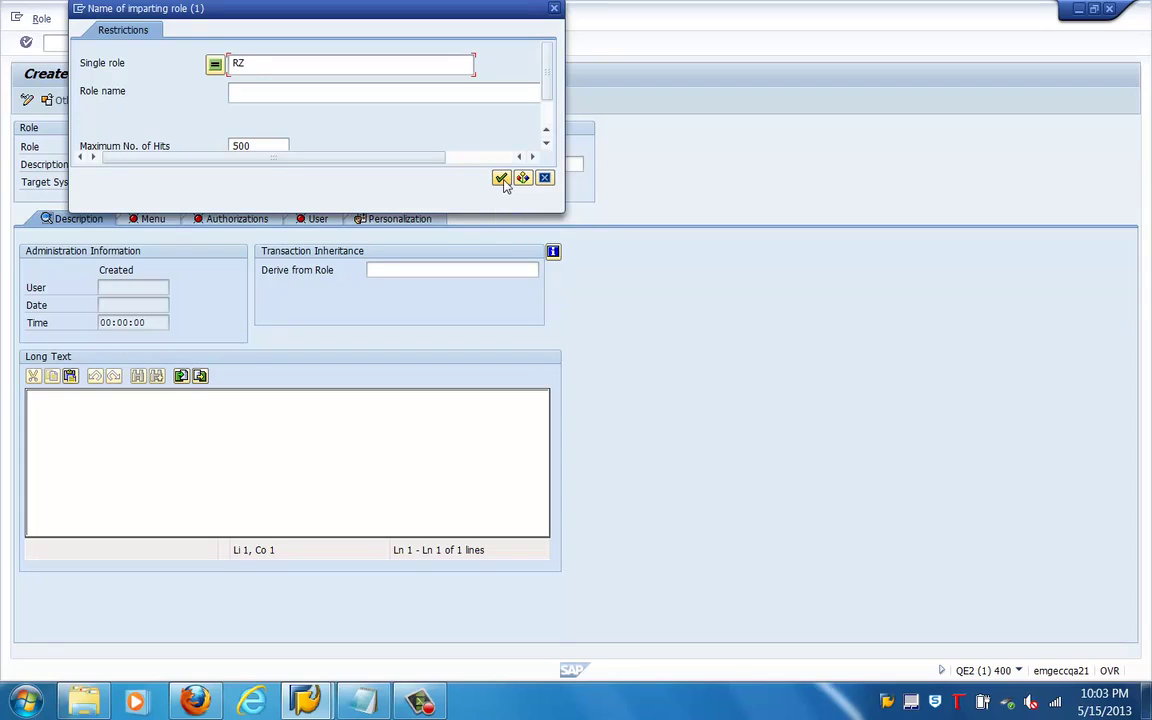
{"action": "key", "text": "BackSpace"}
{"action": "type", "text": "RS.WFW_DIS"}
{"action": "left_click", "coordinate": [501, 178]}
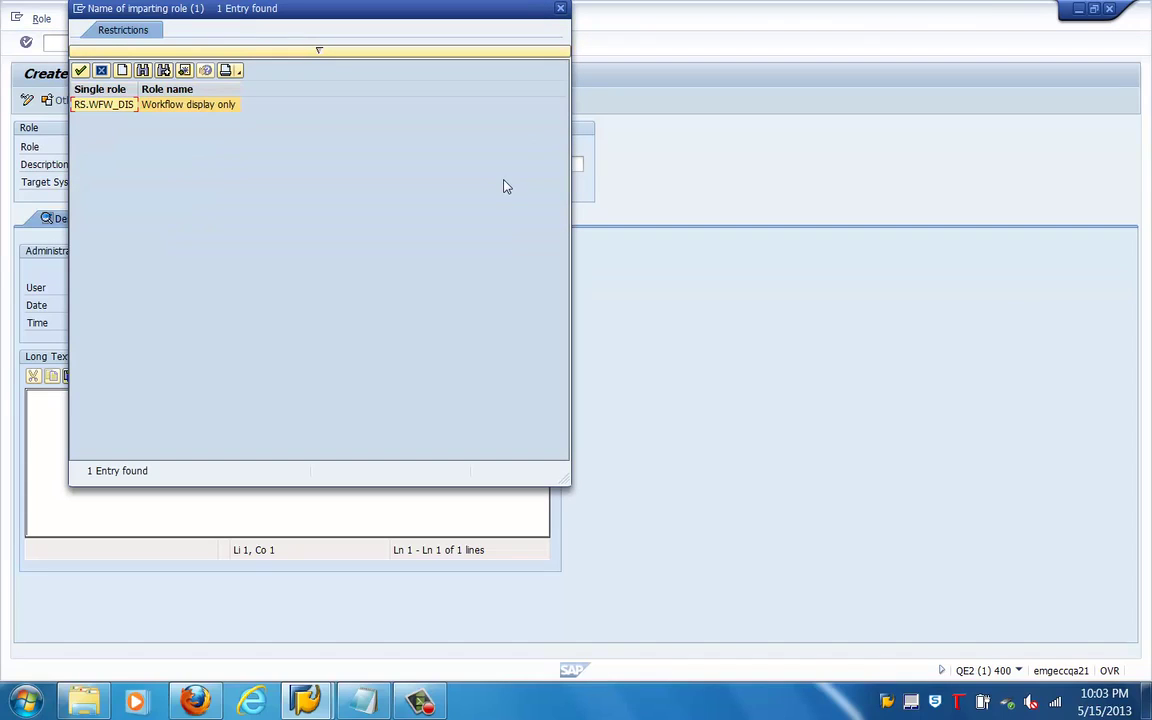
{"action": "double_click", "coordinate": [102, 113]}
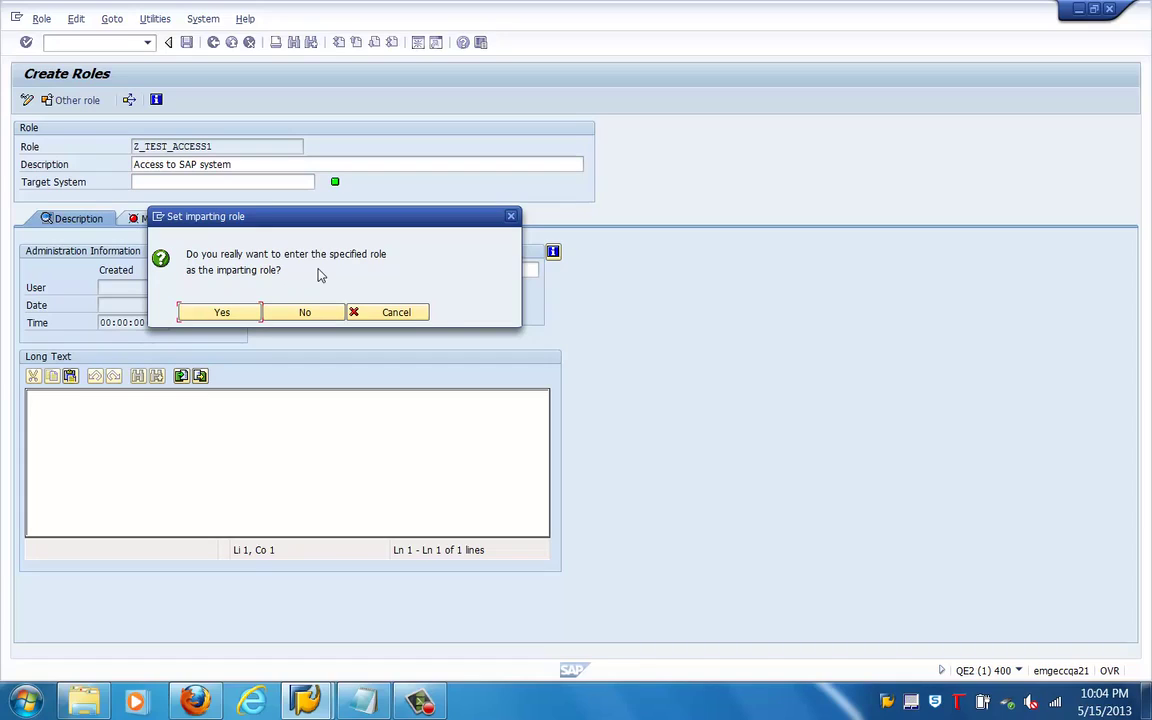
{"action": "left_click", "coordinate": [205, 314]}
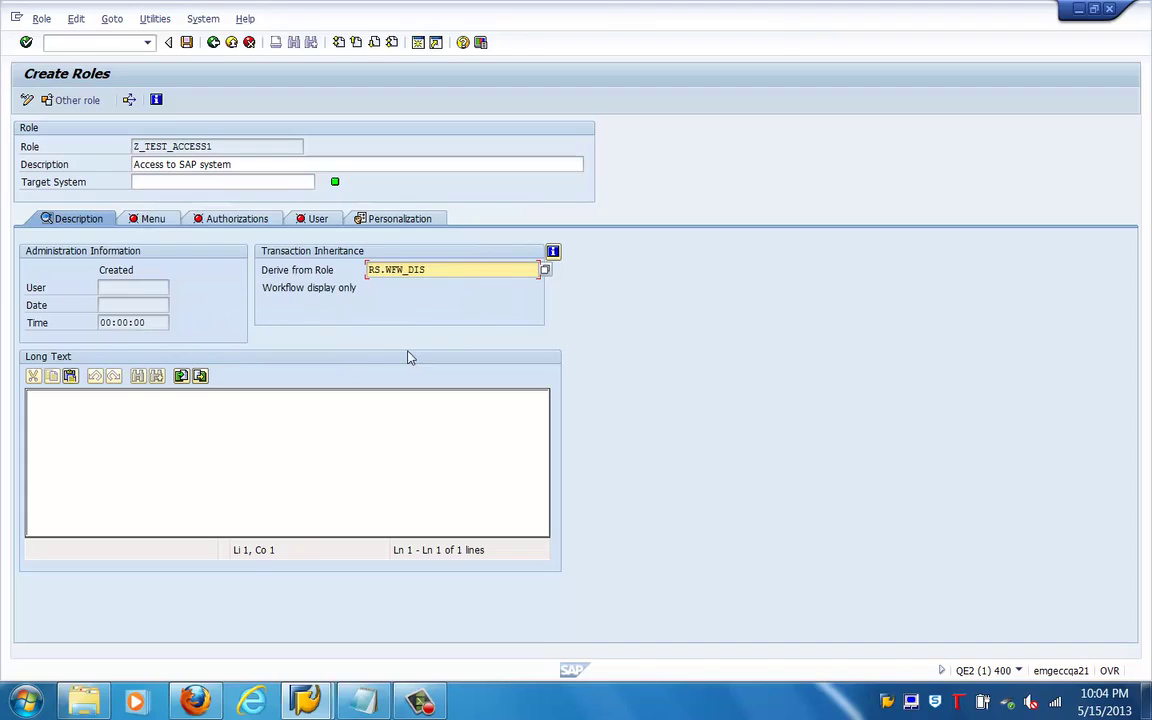
Save the role, review its Display Tasks, Display Rule and Staffing menu entries, then view Authorizations
{"action": "left_click", "coordinate": [187, 44]}
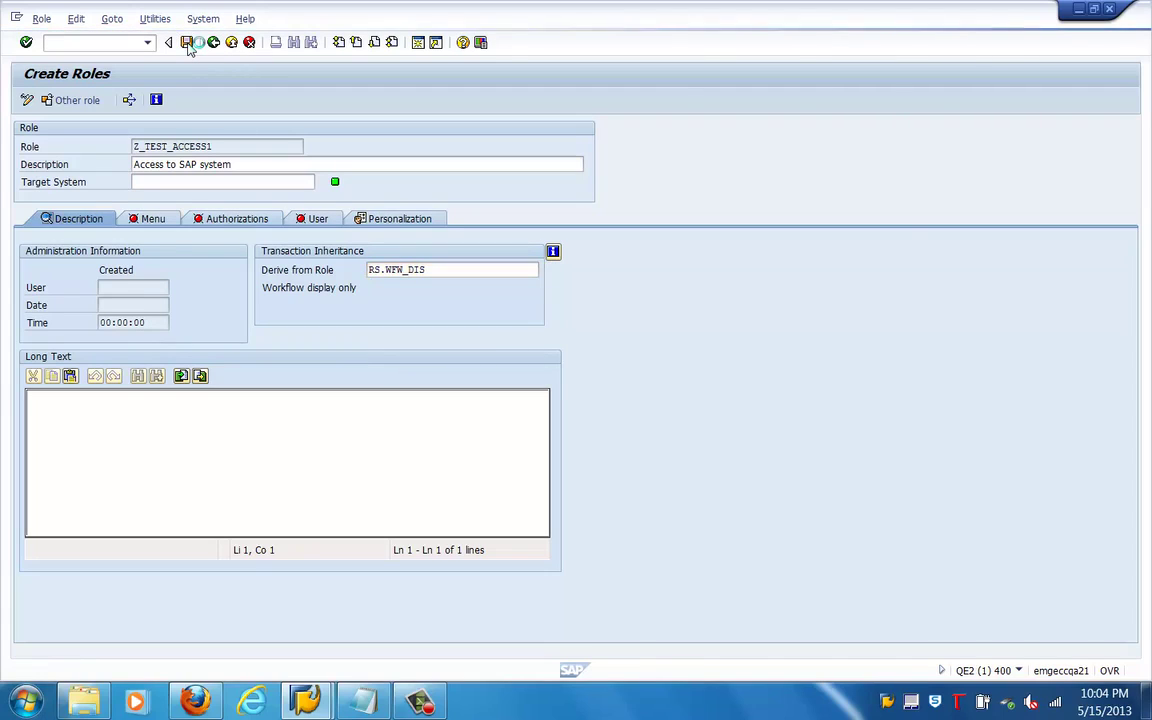
{"action": "left_click", "coordinate": [150, 220]}
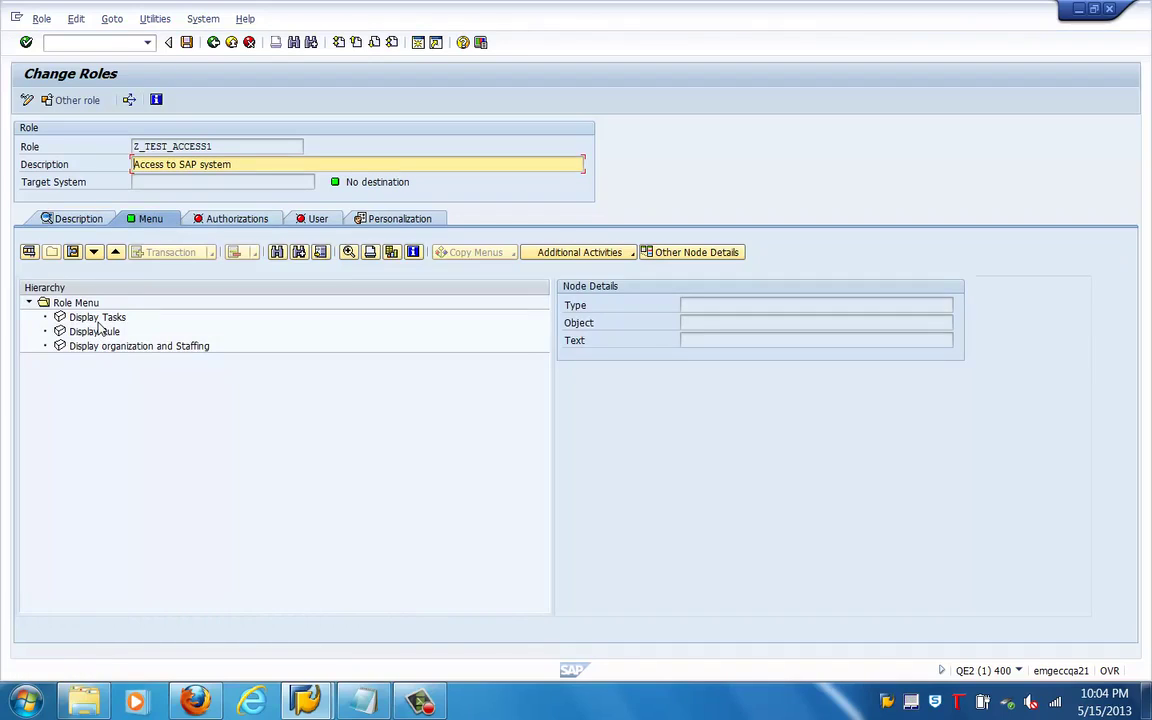
{"action": "left_click", "coordinate": [98, 321]}
{"action": "left_click", "coordinate": [95, 334]}
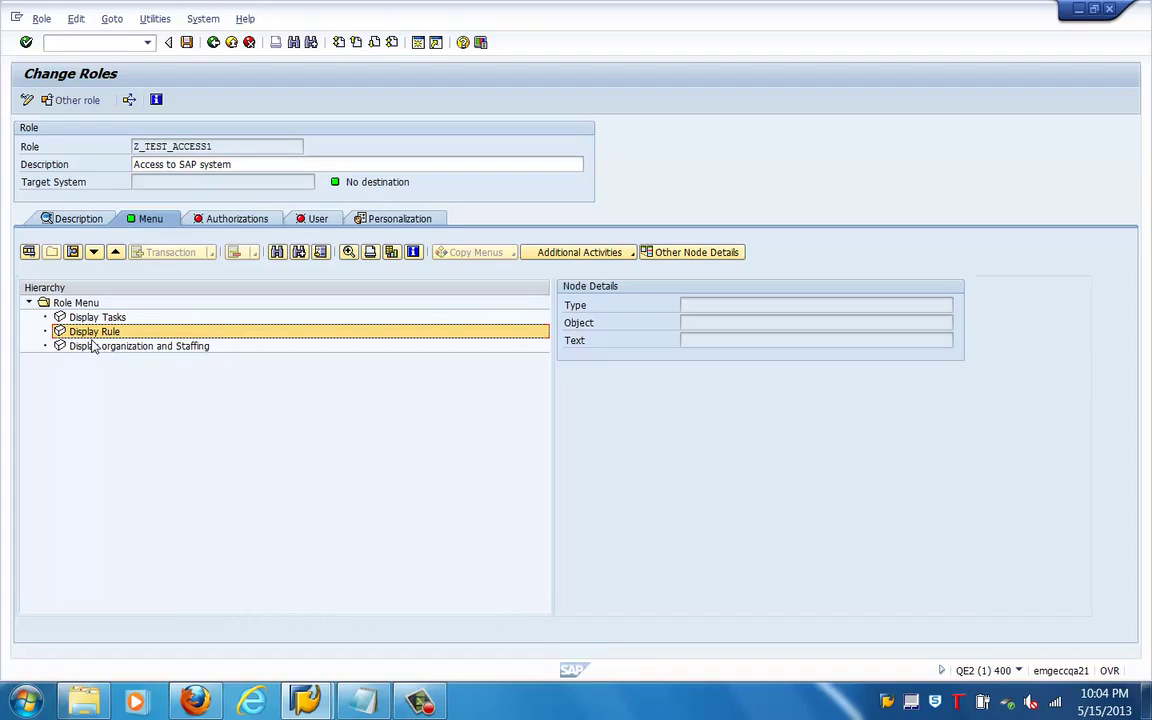
{"action": "left_click", "coordinate": [93, 346]}
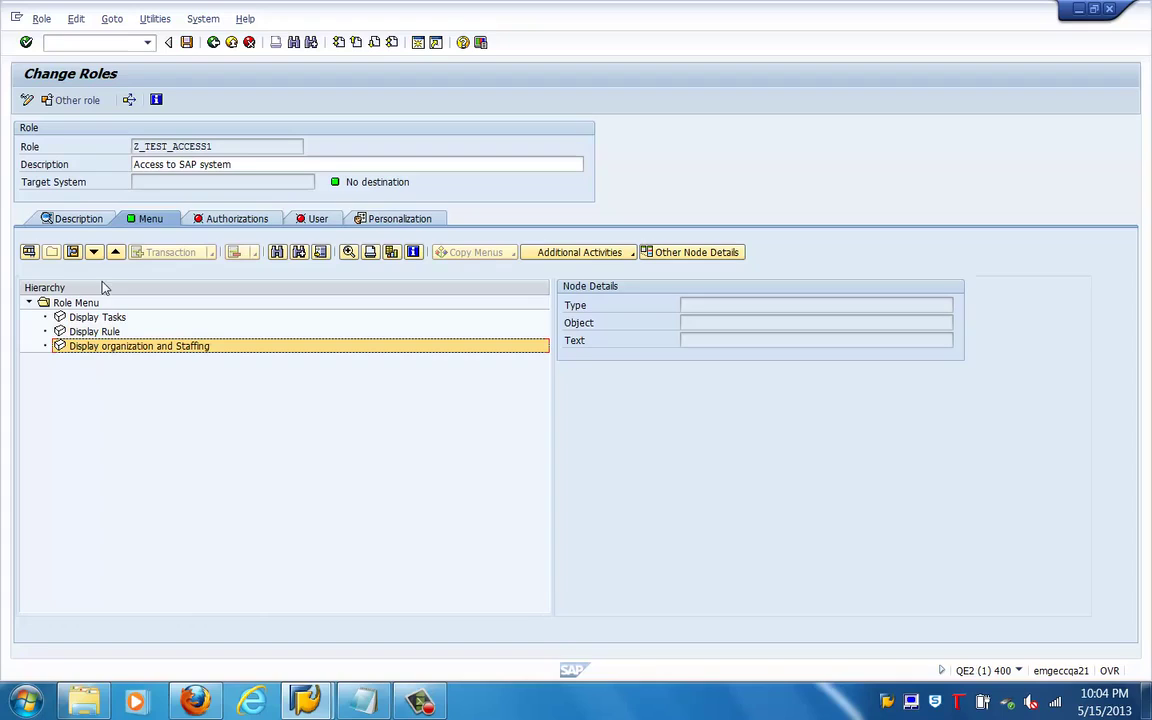
{"action": "left_click", "coordinate": [224, 222]}
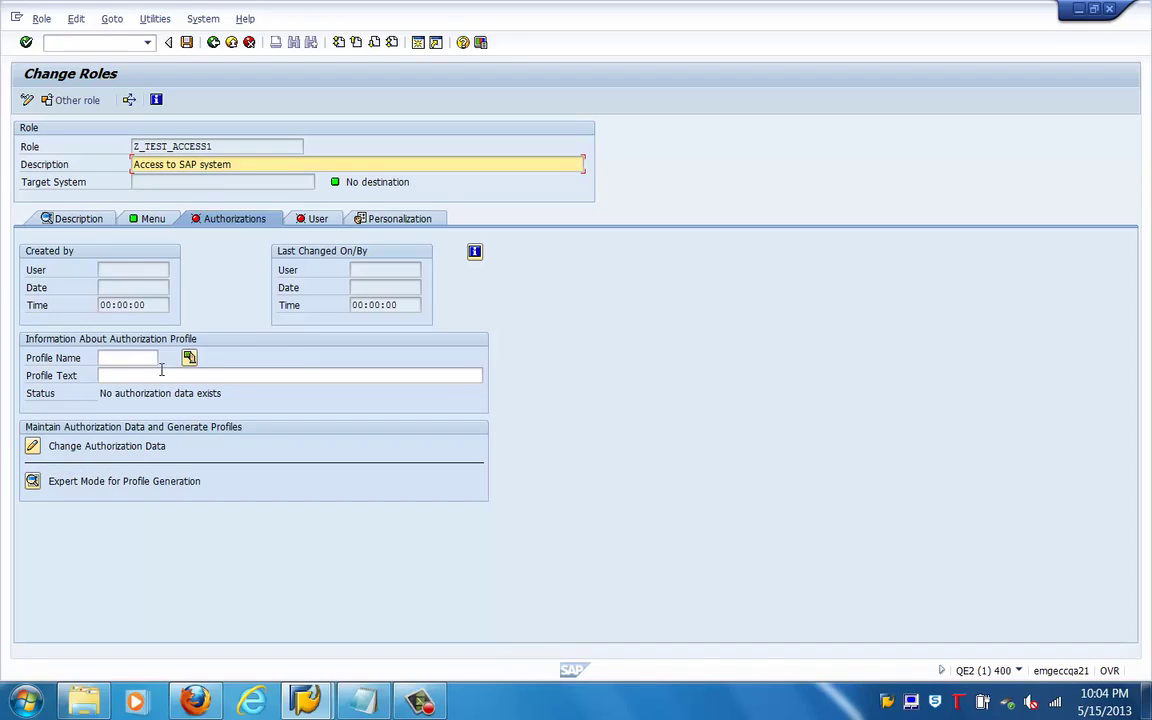
Open the role's authorization data for editing, dismissing the Profile Generator note
{"action": "left_click", "coordinate": [32, 447]}
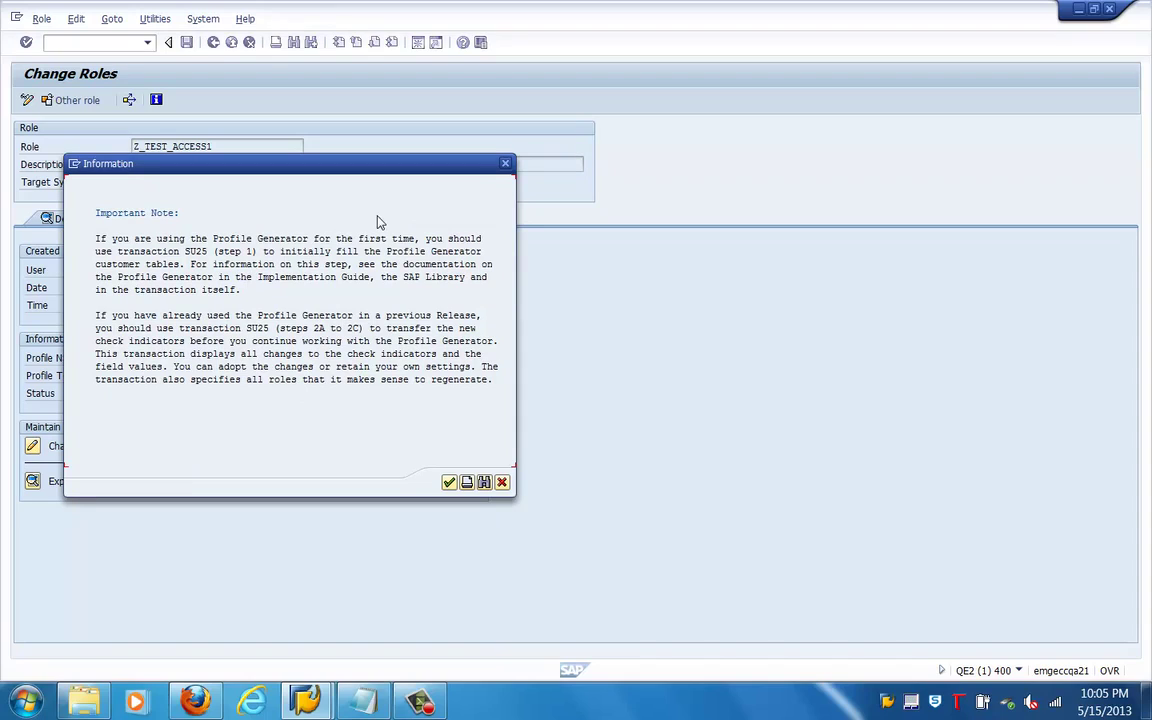
{"action": "left_click", "coordinate": [449, 483]}
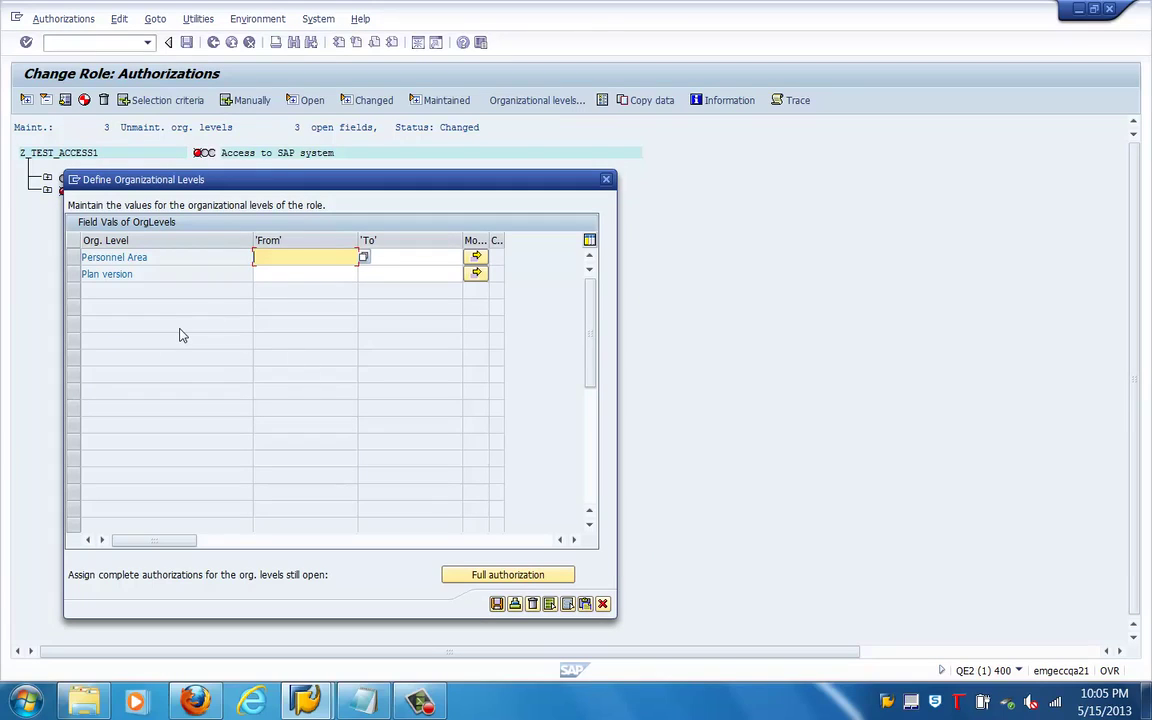
Set org levels Personnel Area 0003 and Plan version 01 (Current plan), then save them
{"action": "left_click", "coordinate": [364, 257]}
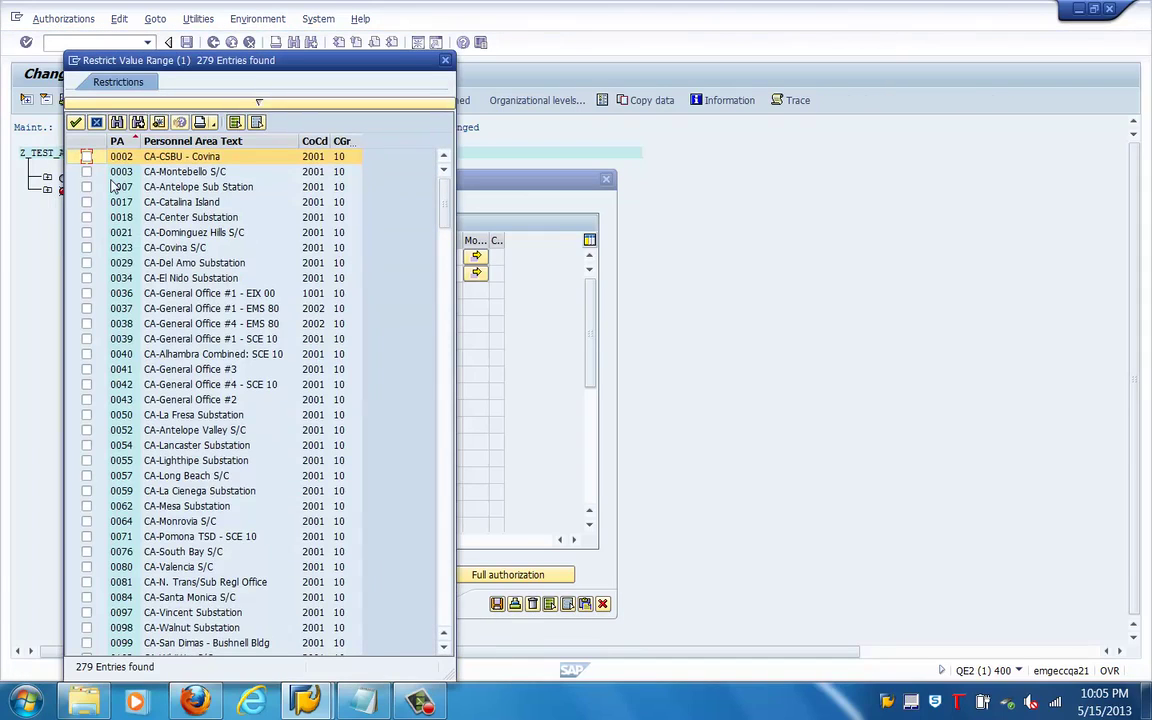
{"action": "left_click", "coordinate": [87, 172]}
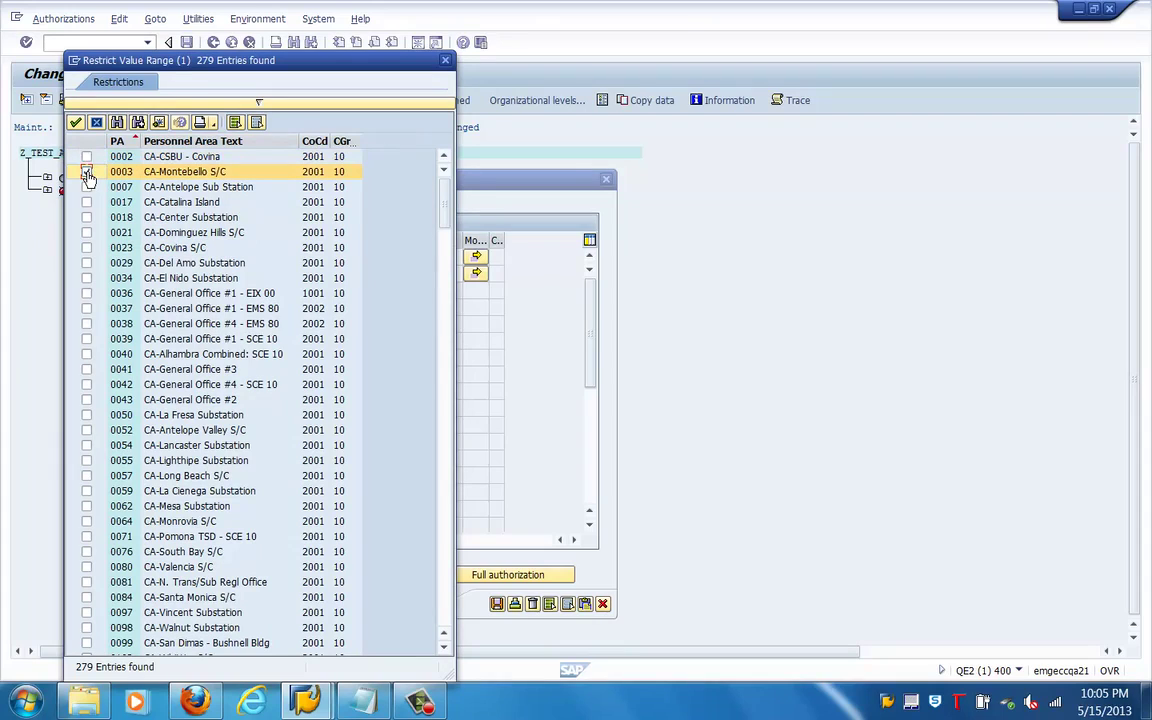
{"action": "left_click", "coordinate": [75, 123]}
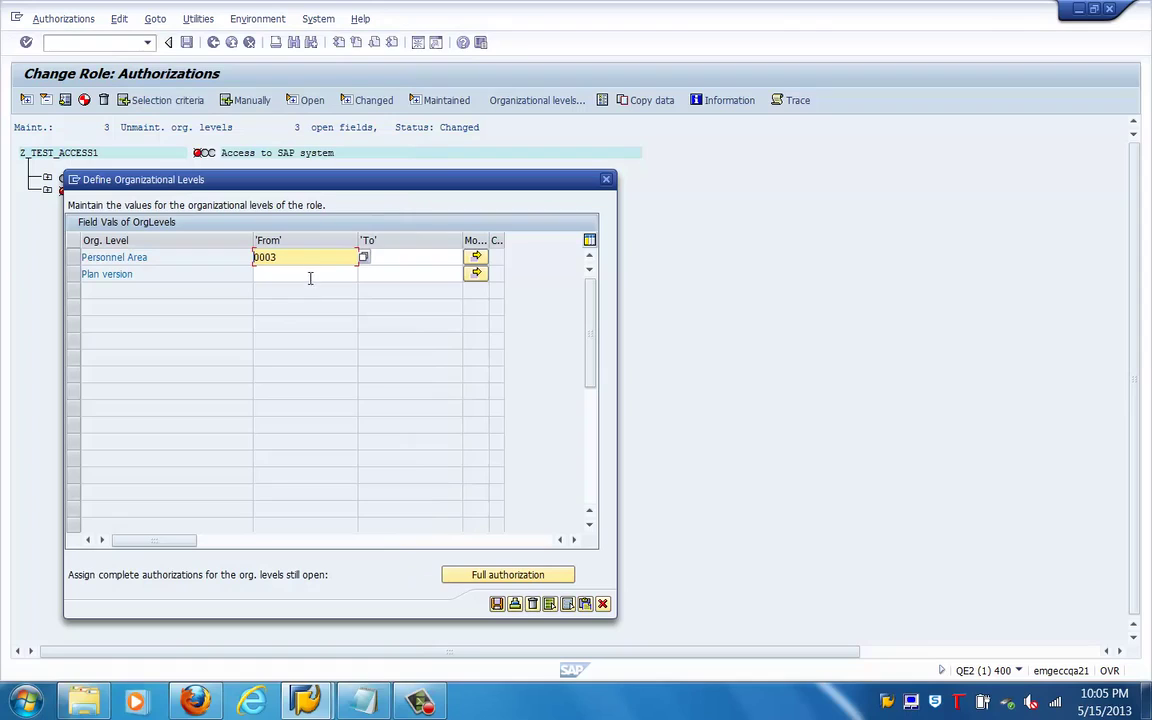
{"action": "left_click", "coordinate": [314, 275]}
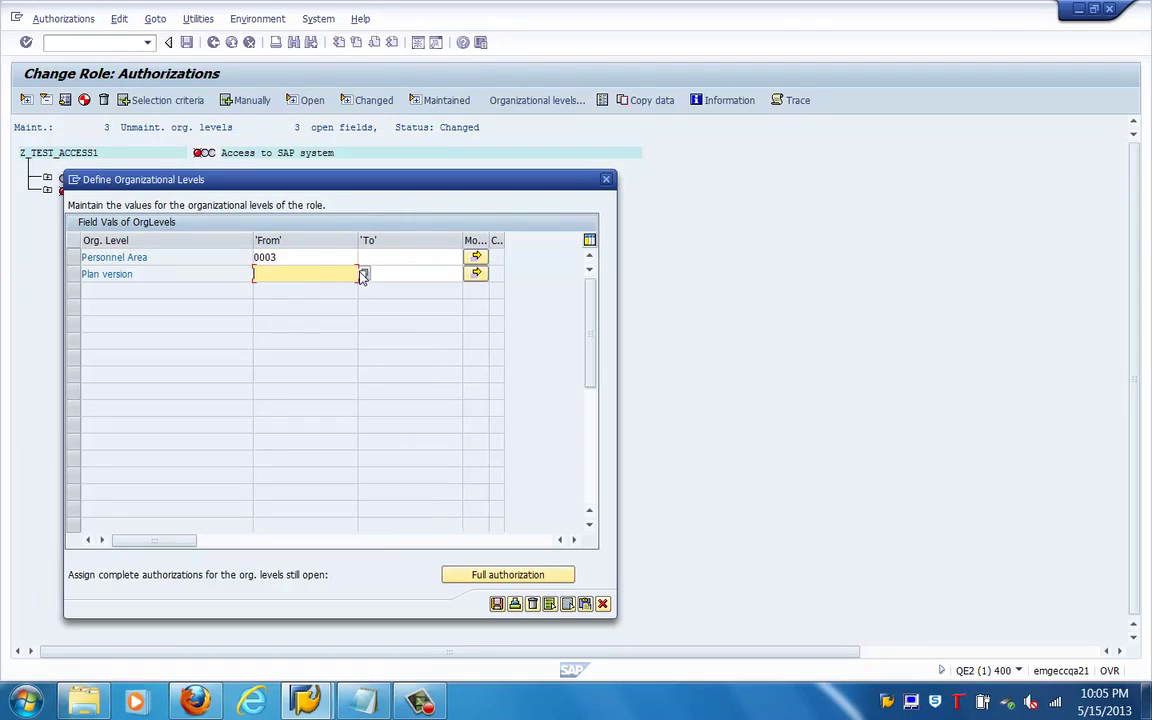
{"action": "left_click", "coordinate": [363, 273]}
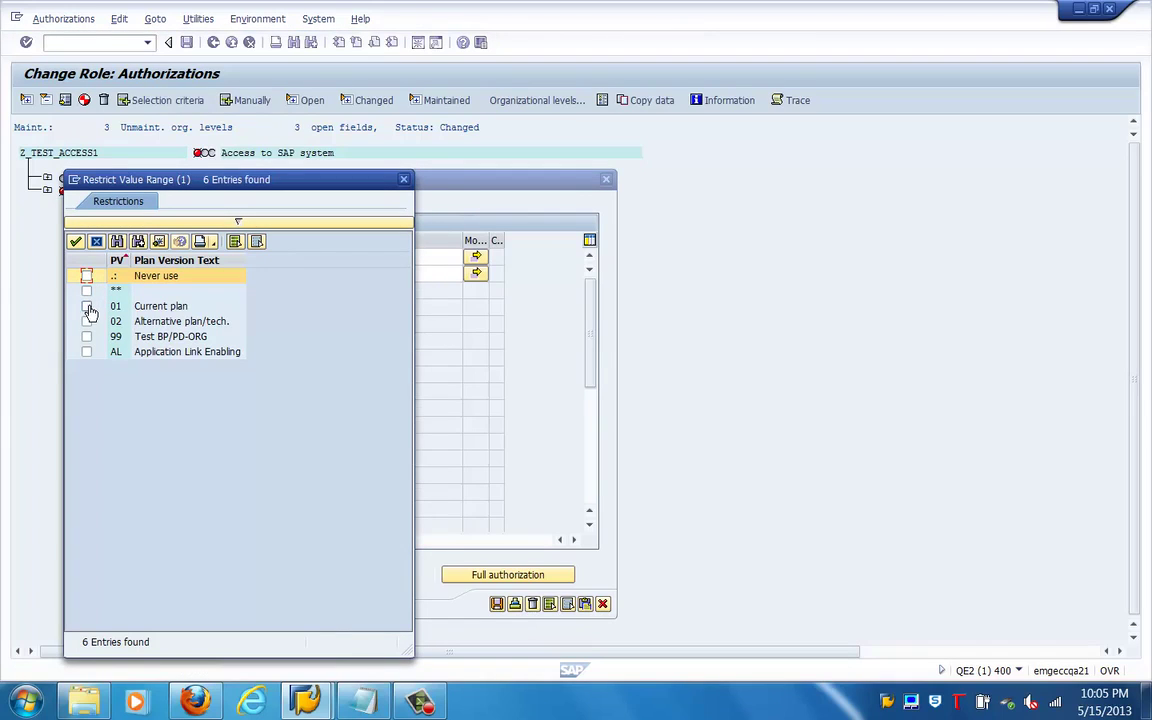
{"action": "left_click", "coordinate": [87, 308]}
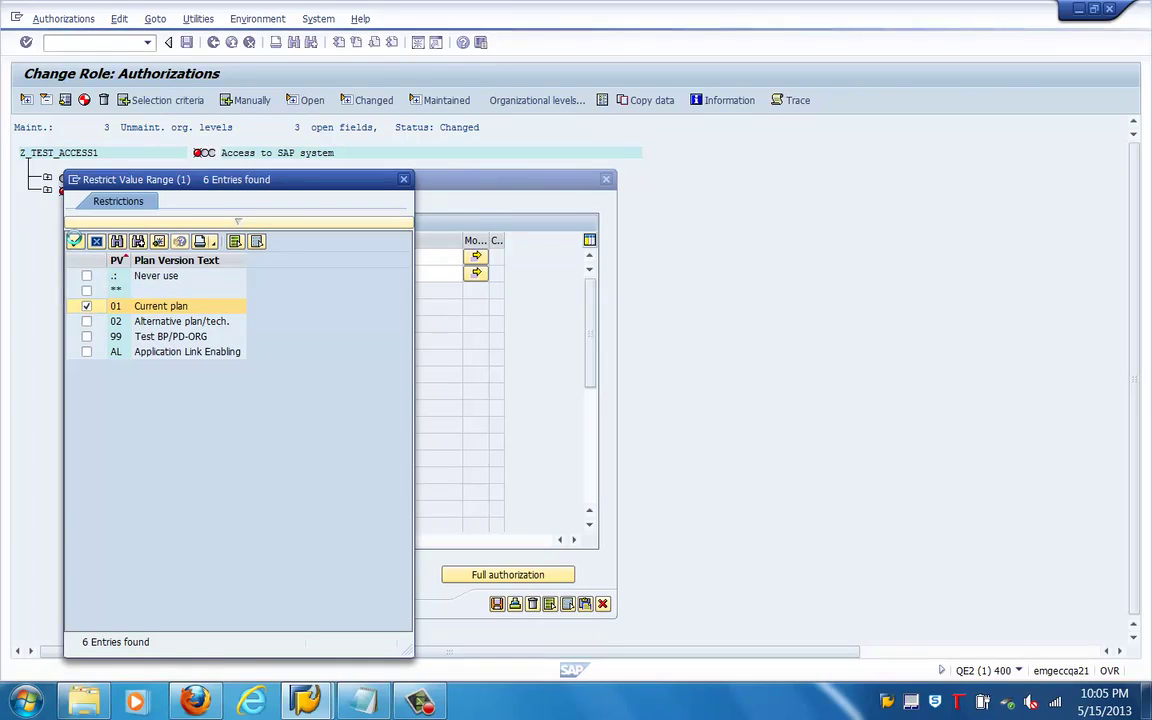
{"action": "left_click", "coordinate": [75, 241]}
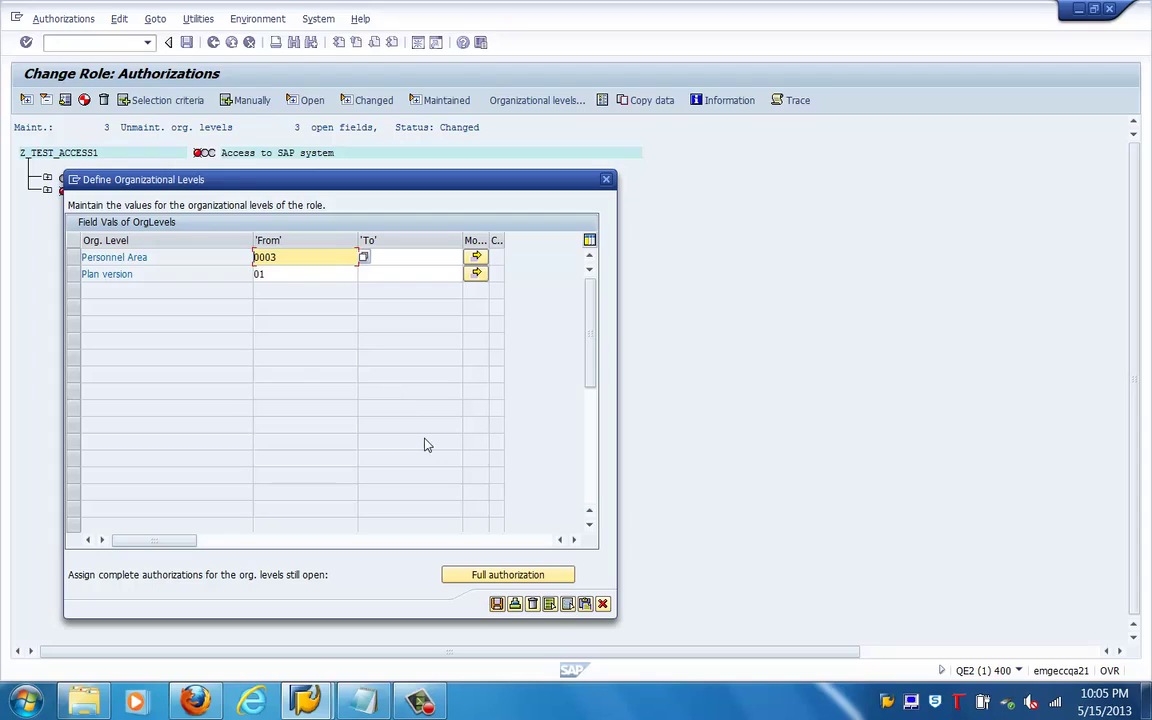
{"action": "left_click", "coordinate": [497, 603]}
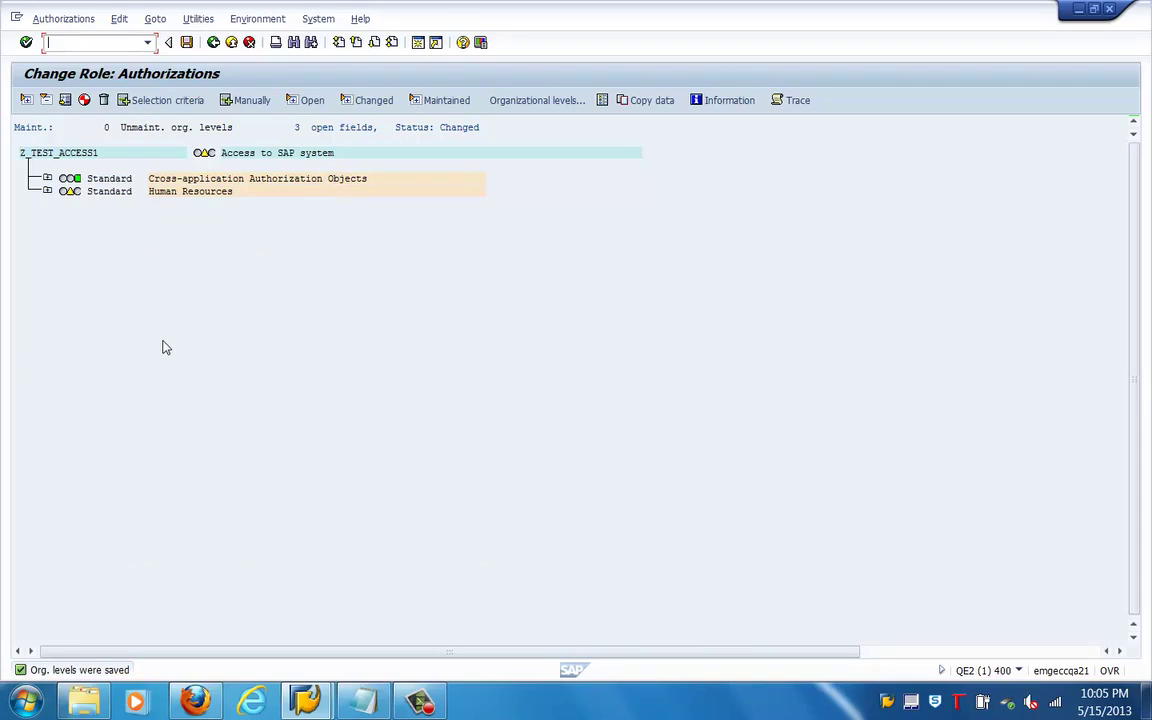
Generate authorization profile T-Q2730294 despite open authorizations and return to the role overview
{"action": "left_click", "coordinate": [84, 100]}
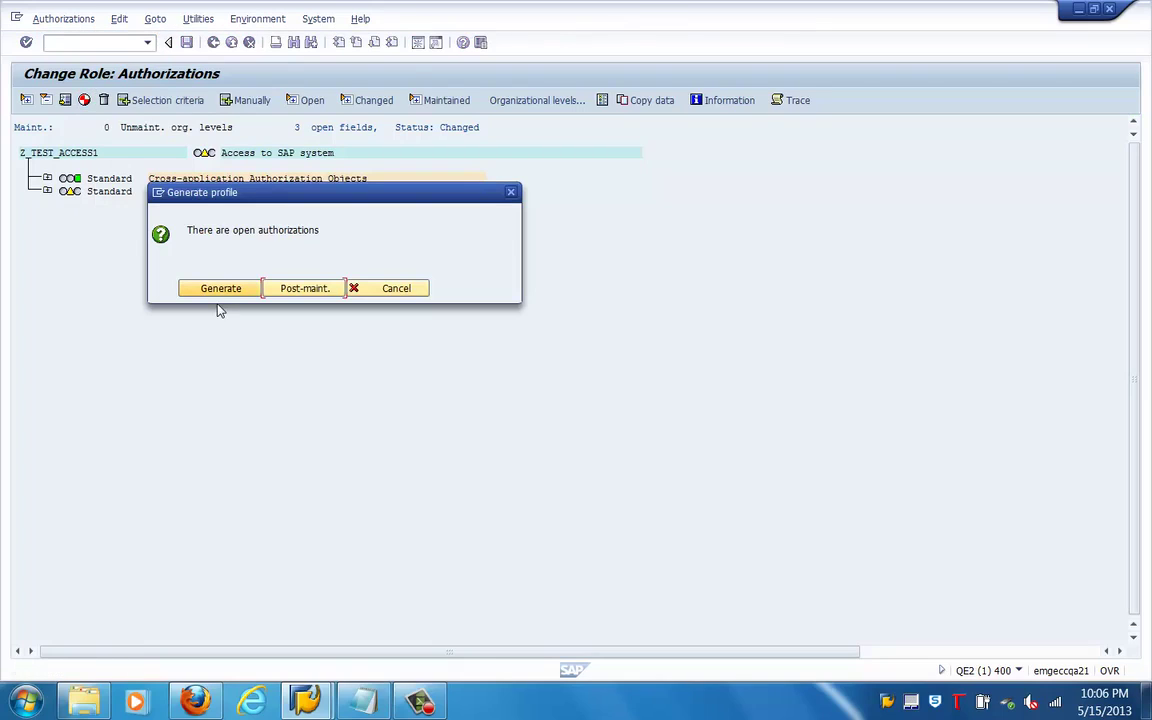
{"action": "left_click", "coordinate": [228, 287]}
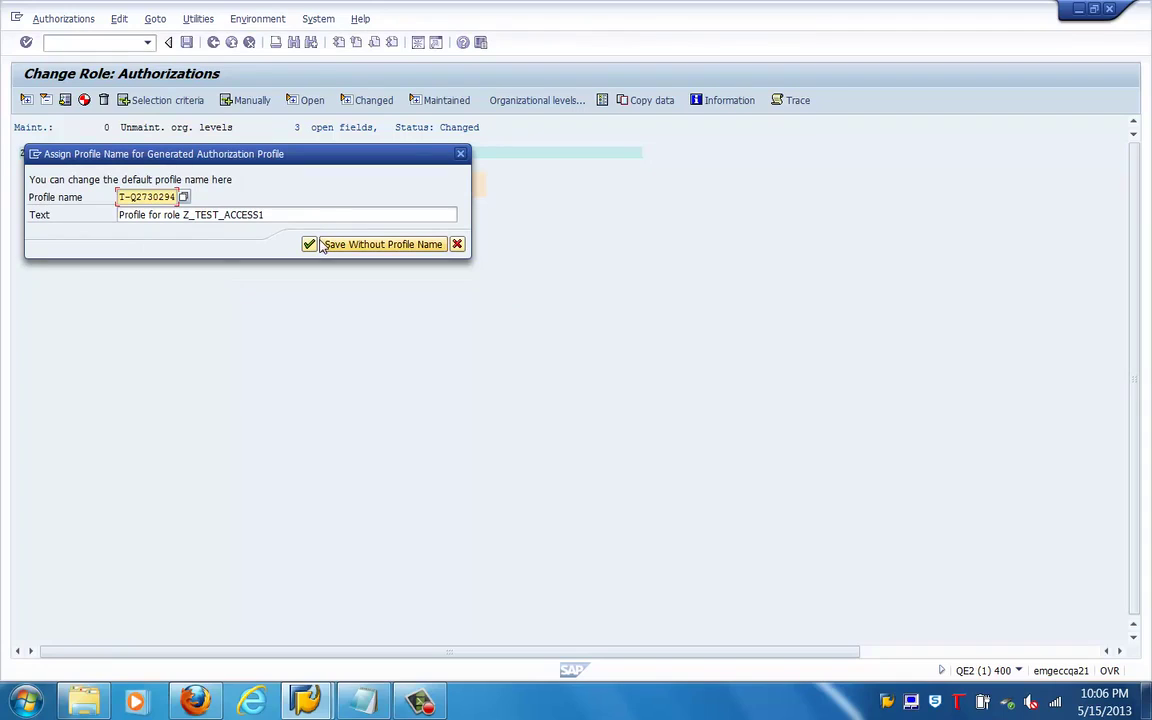
{"action": "left_click", "coordinate": [318, 246]}
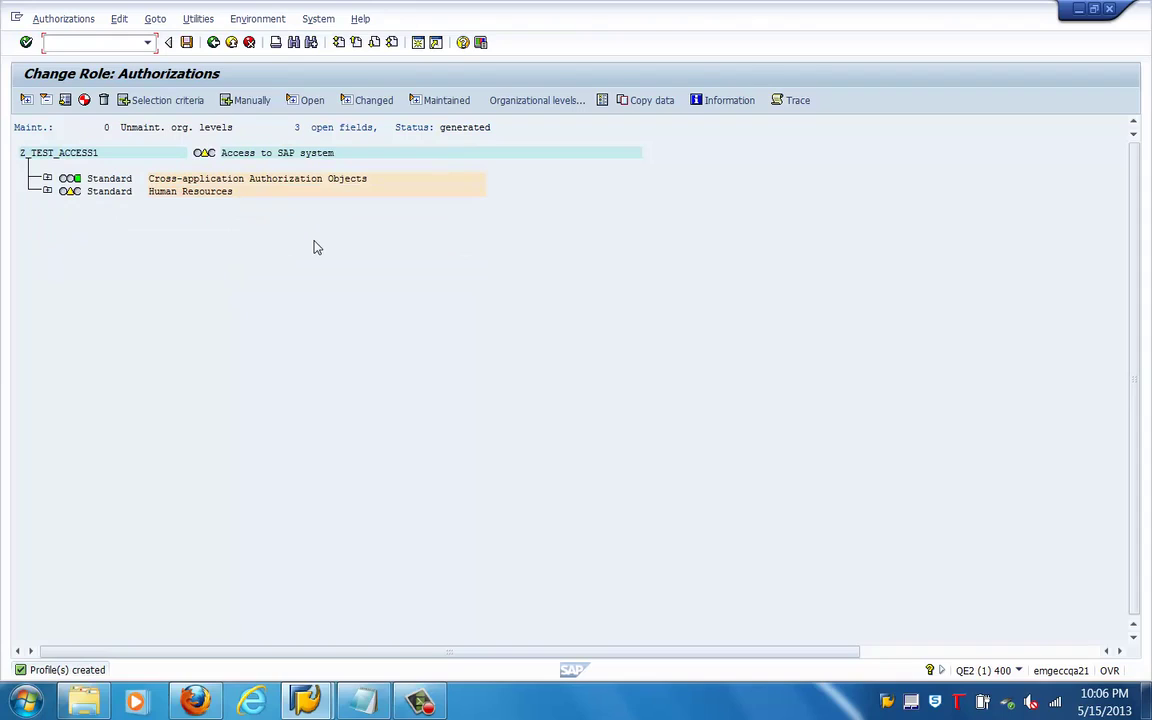
{"action": "left_click", "coordinate": [213, 43]}
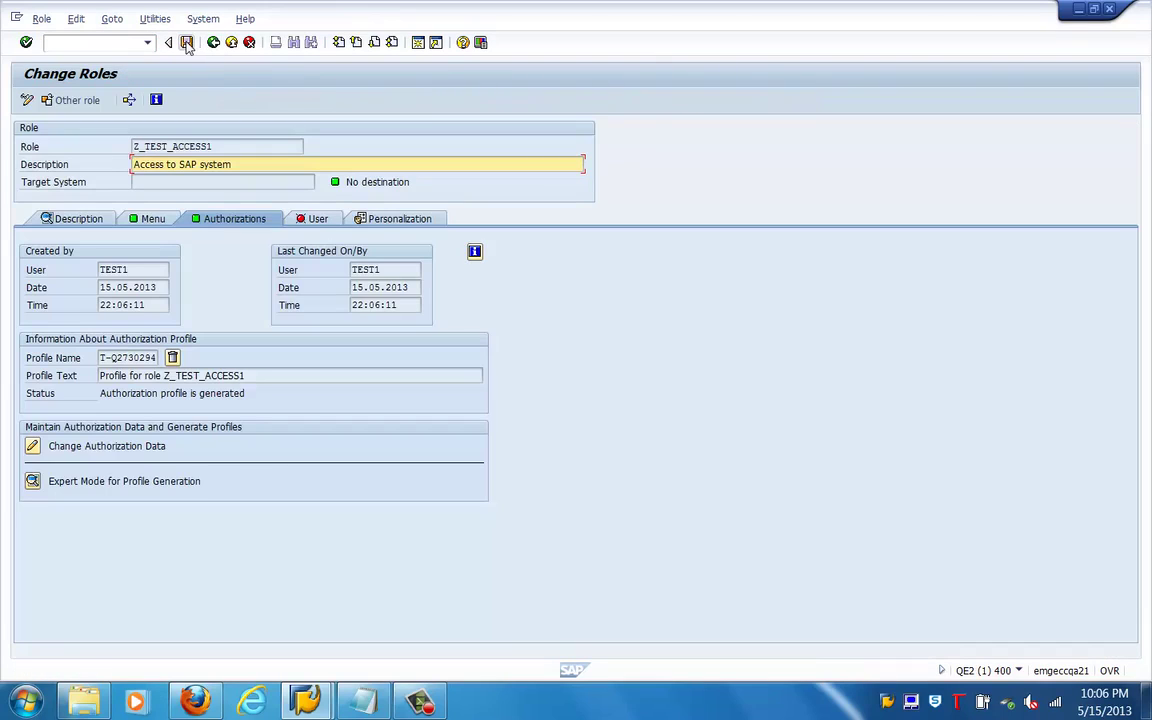
Save the role and assign user TEST1 to it
{"action": "left_click", "coordinate": [186, 43]}
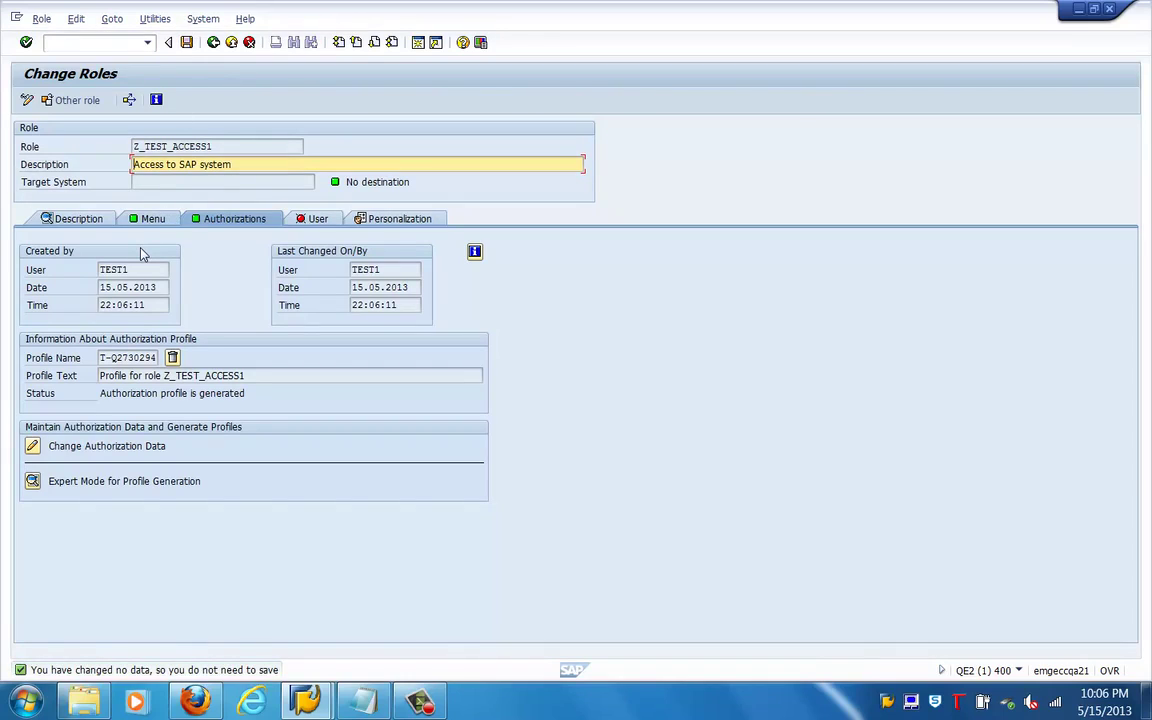
{"action": "left_click", "coordinate": [314, 220]}
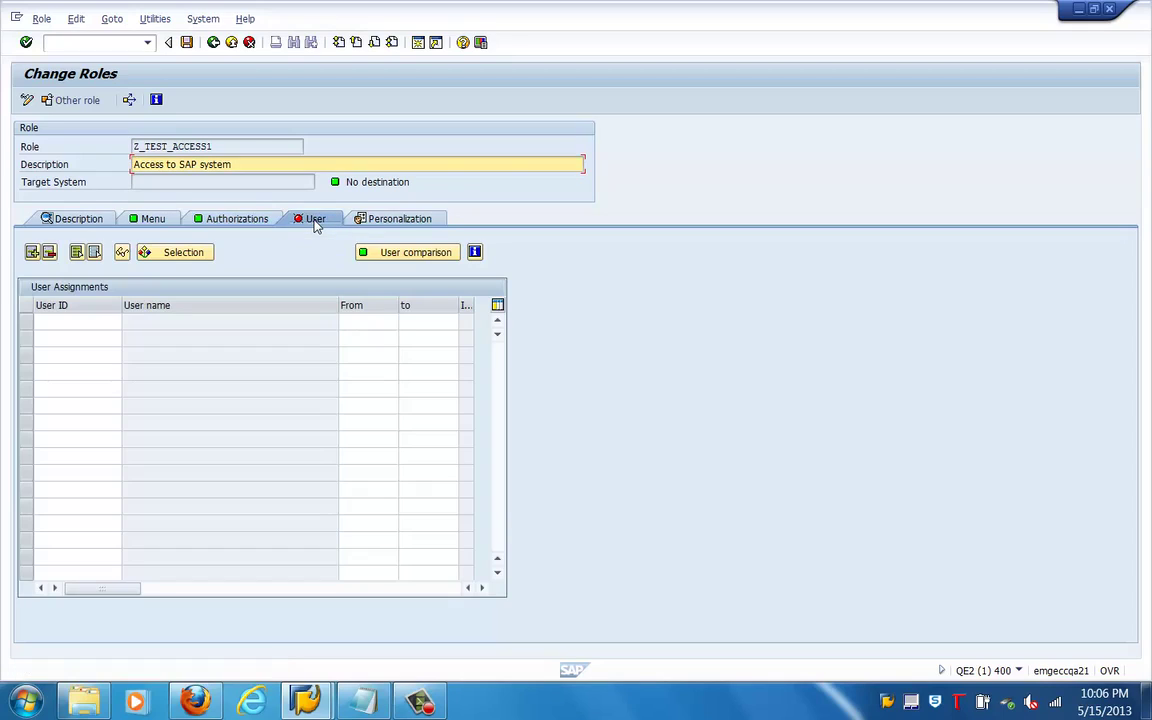
{"action": "left_click", "coordinate": [110, 322]}
{"action": "type", "text": "test1"}
{"action": "key", "text": "Return"}
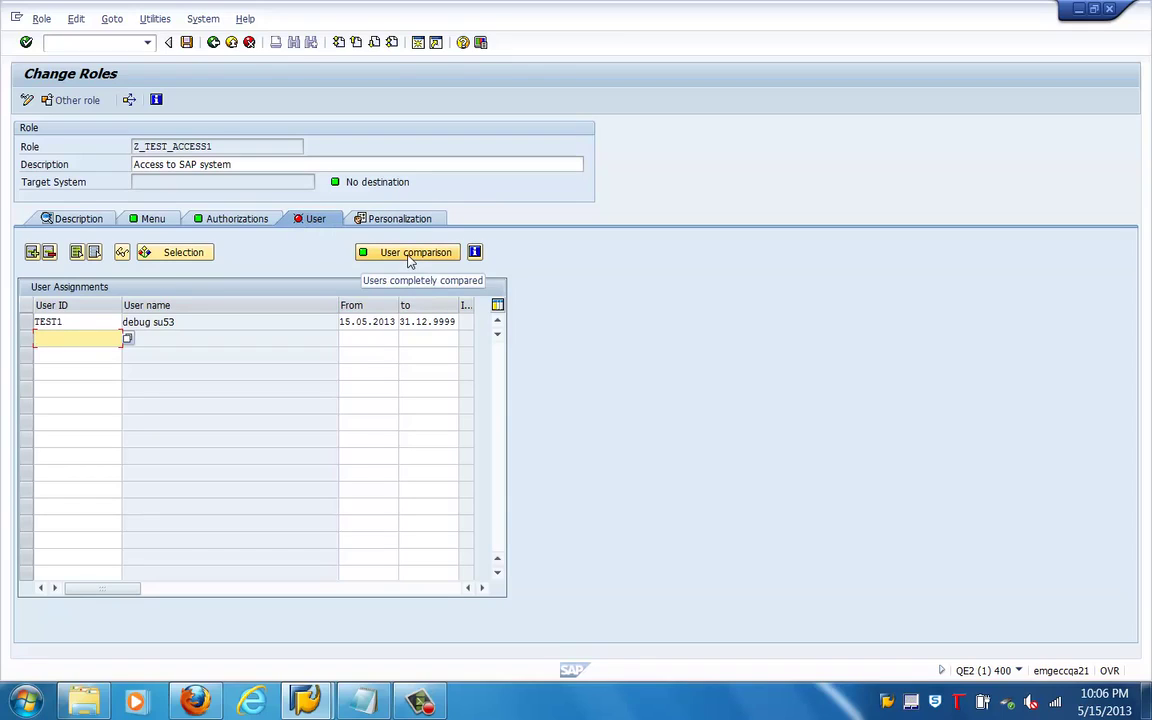
Save the role and run the complete user master comparison for Z_TEST_ACCESS1
{"action": "left_click", "coordinate": [445, 256]}
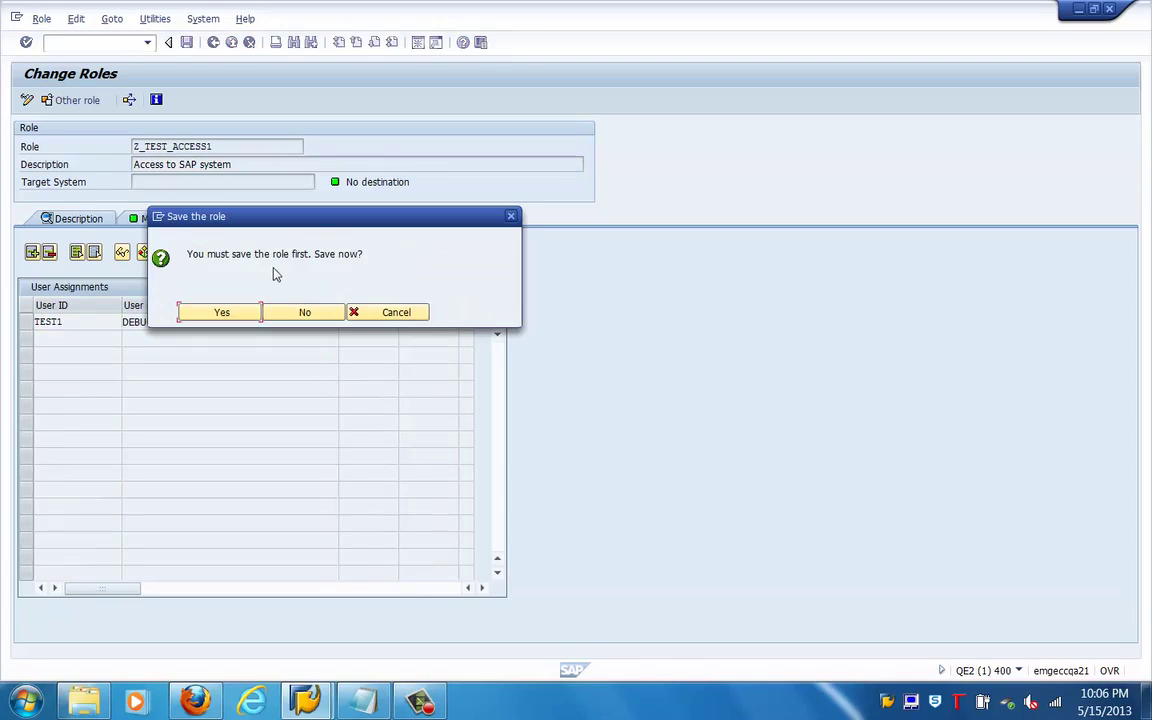
{"action": "left_click", "coordinate": [229, 313]}
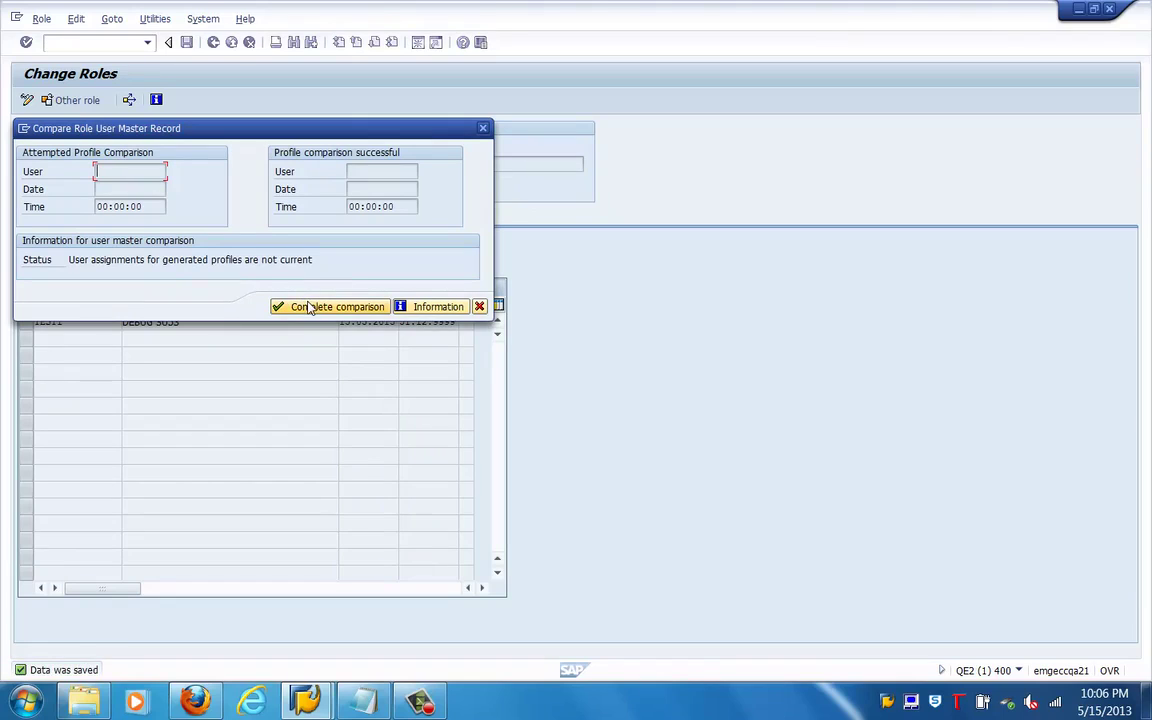
{"action": "left_click", "coordinate": [309, 307]}
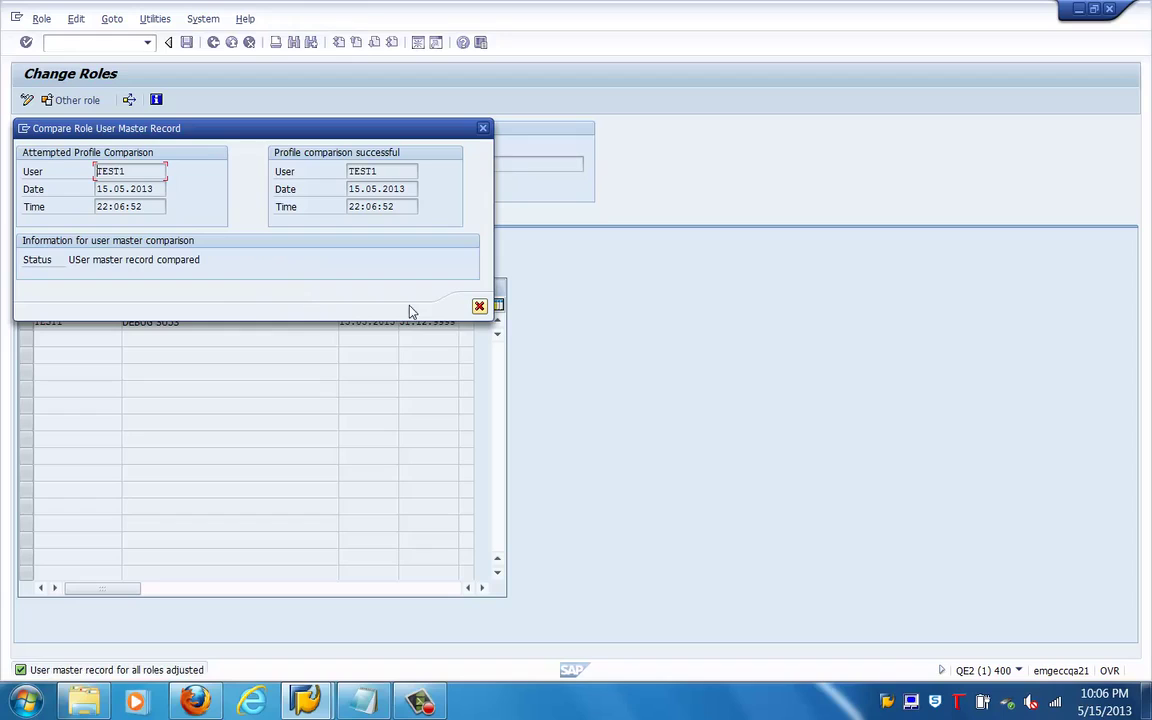
{"action": "left_click", "coordinate": [479, 306]}
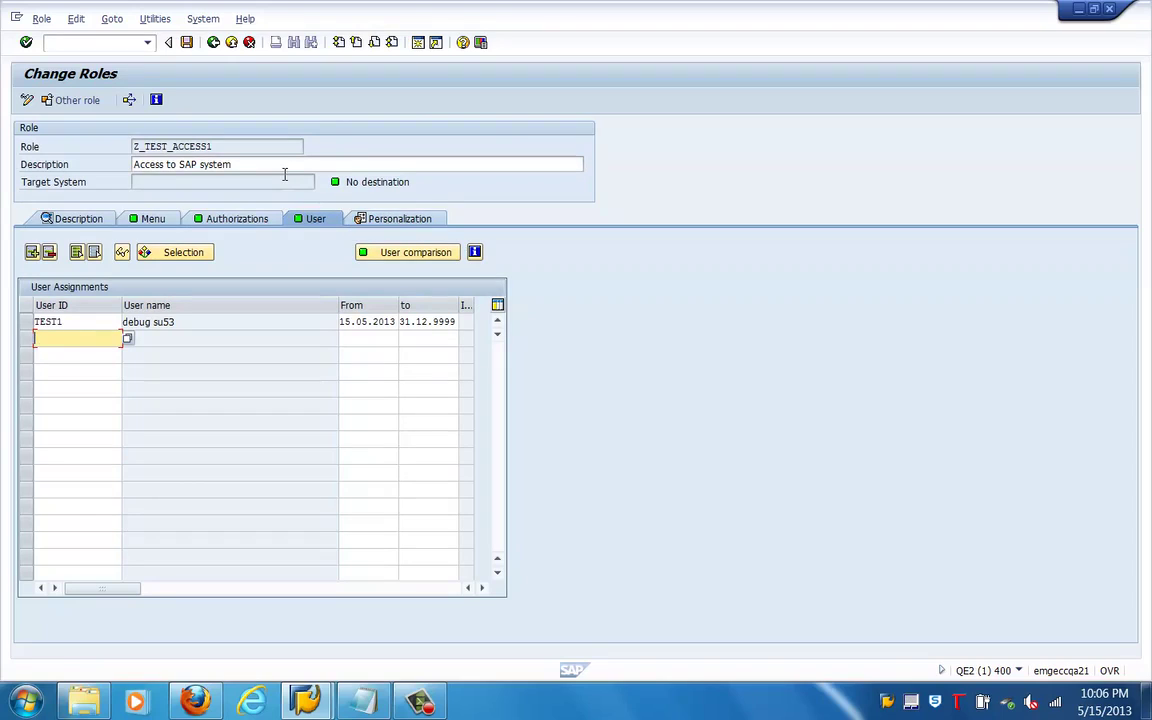
Review the role's menu and its description showing the derived-from role RS.WFW_DIS
{"action": "left_click", "coordinate": [150, 217]}
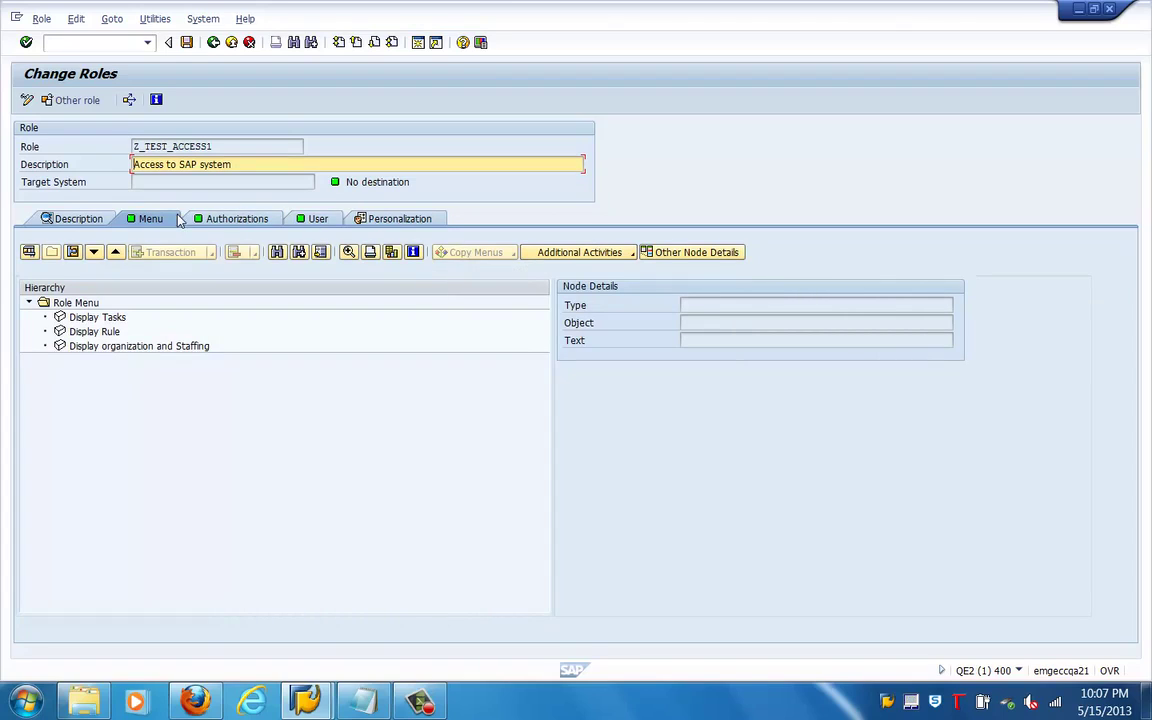
{"action": "left_click", "coordinate": [88, 227]}
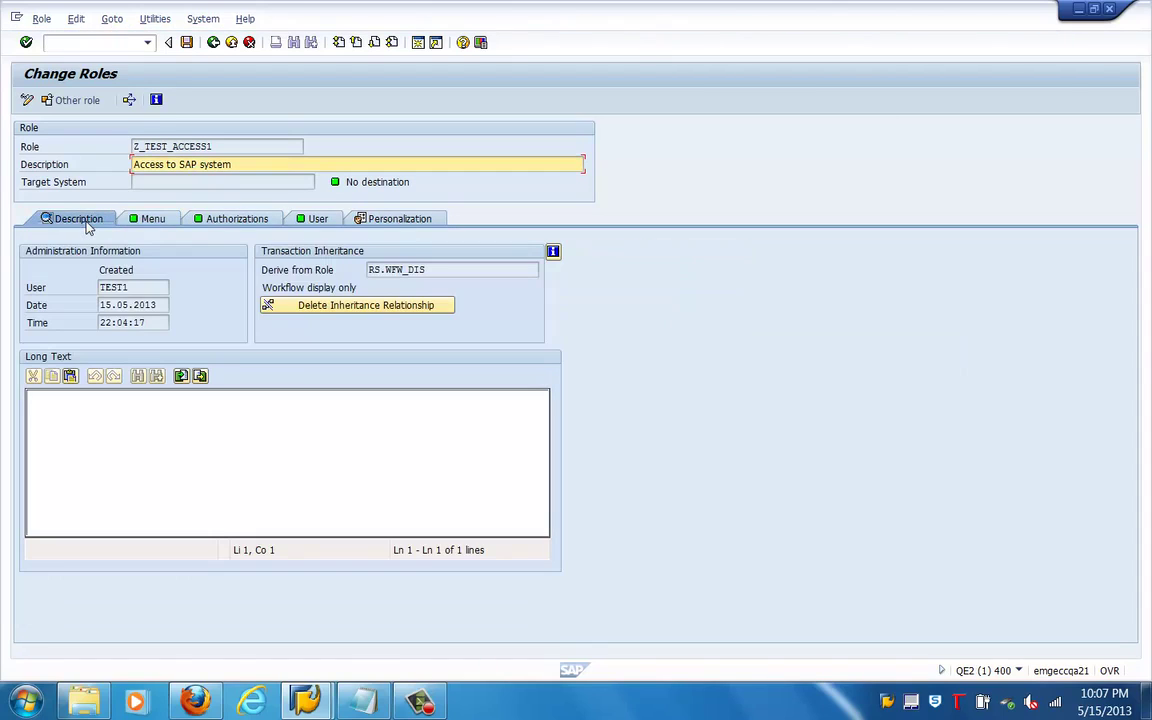
{"action": "left_click", "coordinate": [429, 267]}
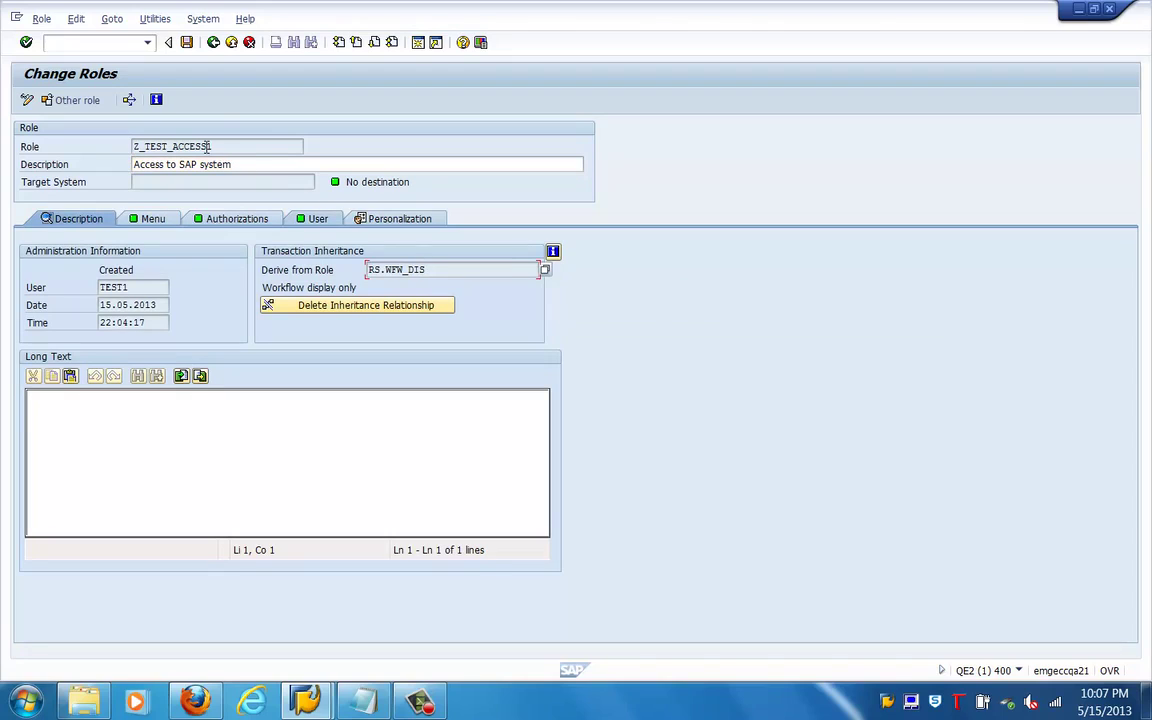
{"action": "left_click_drag", "start_coordinate": [220, 146], "coordinate": [85, 180]}
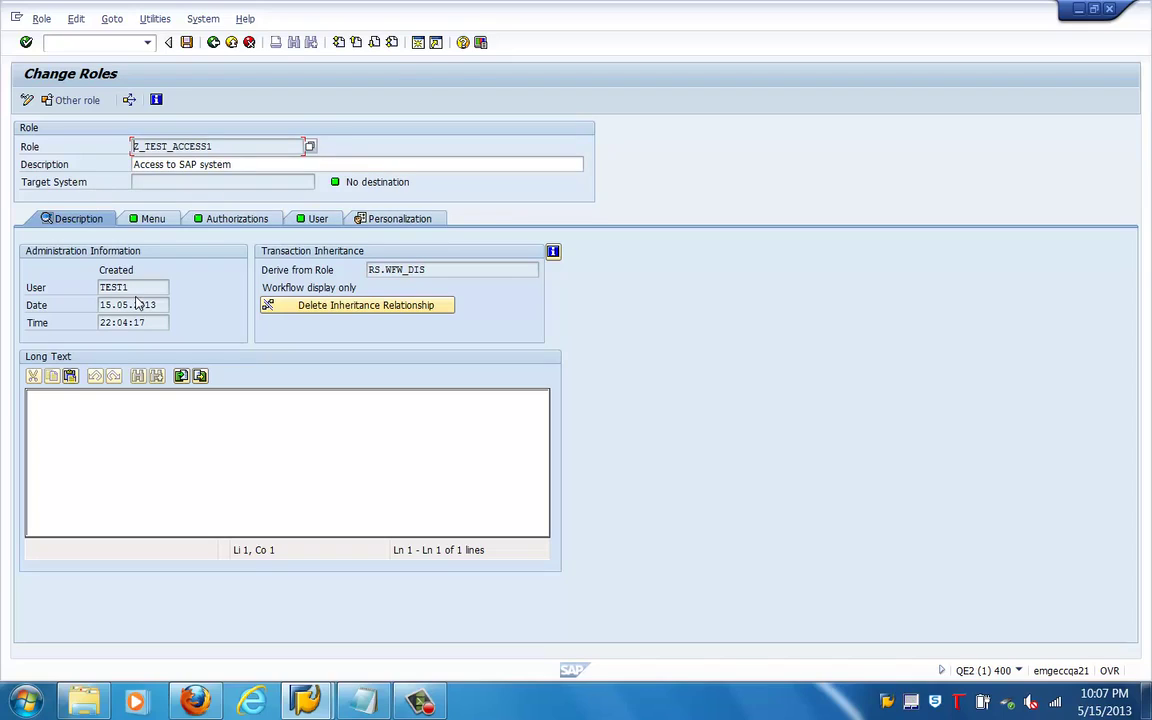
{"action": "left_click", "coordinate": [157, 227]}
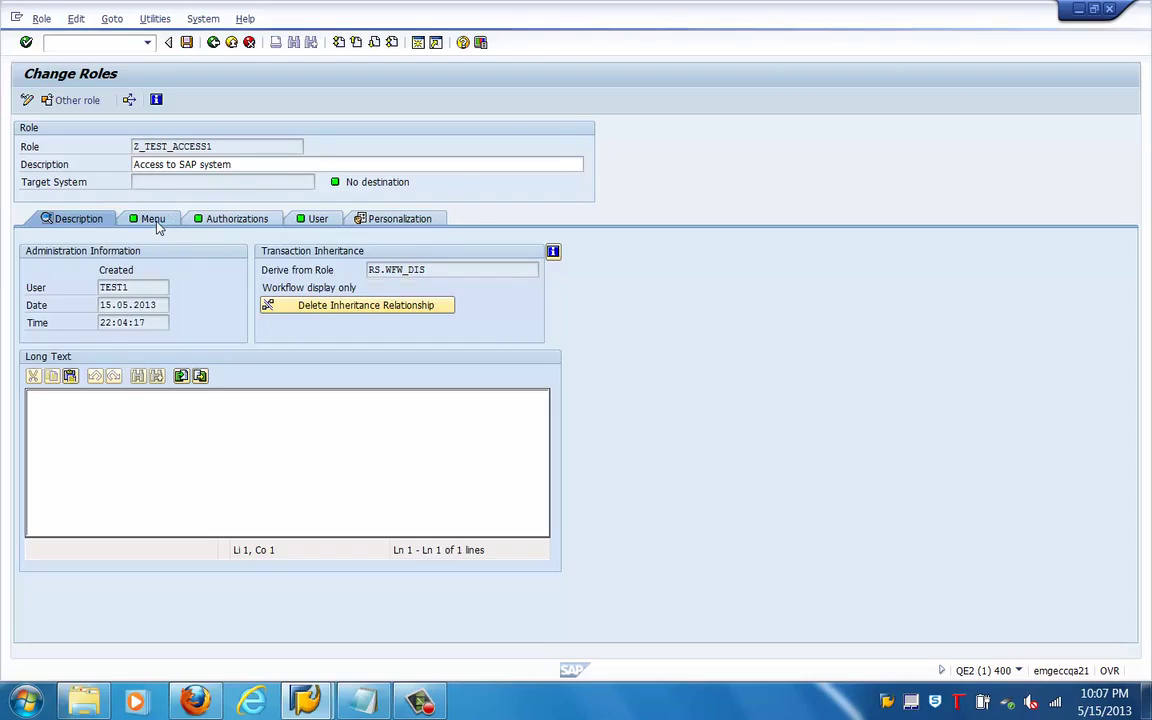
Check the Authorizations and User tabs, save the role, and return to Authorizations
{"action": "left_click", "coordinate": [231, 219]}
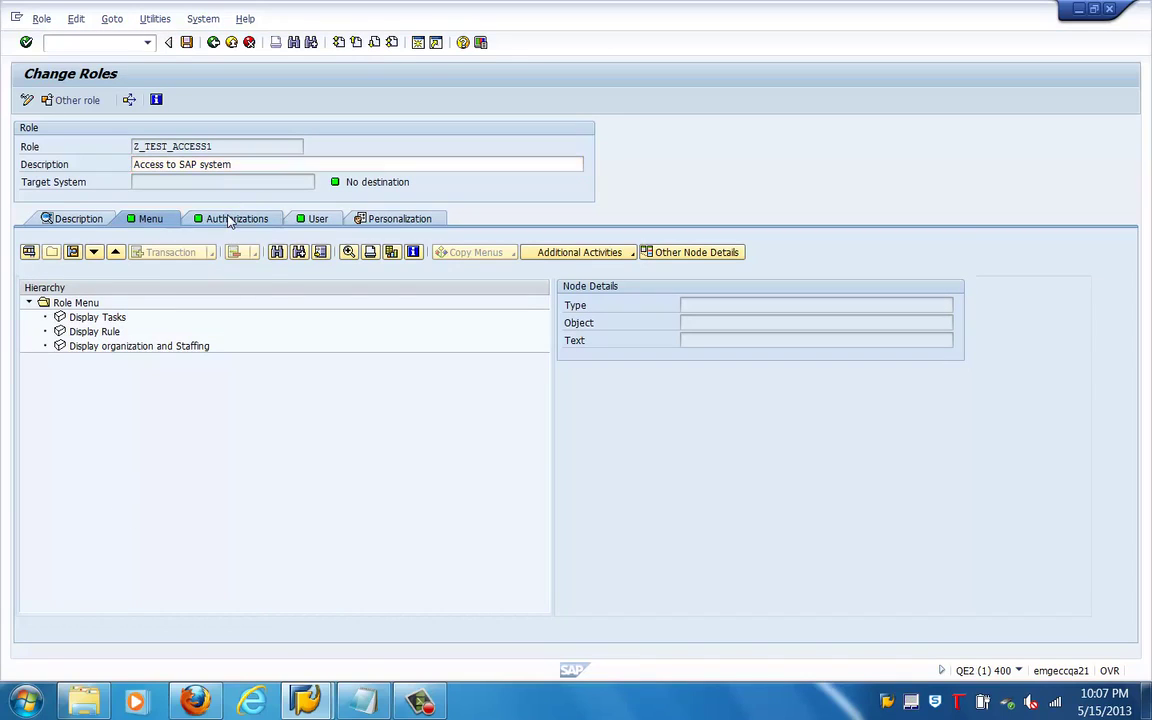
{"action": "left_click", "coordinate": [312, 219]}
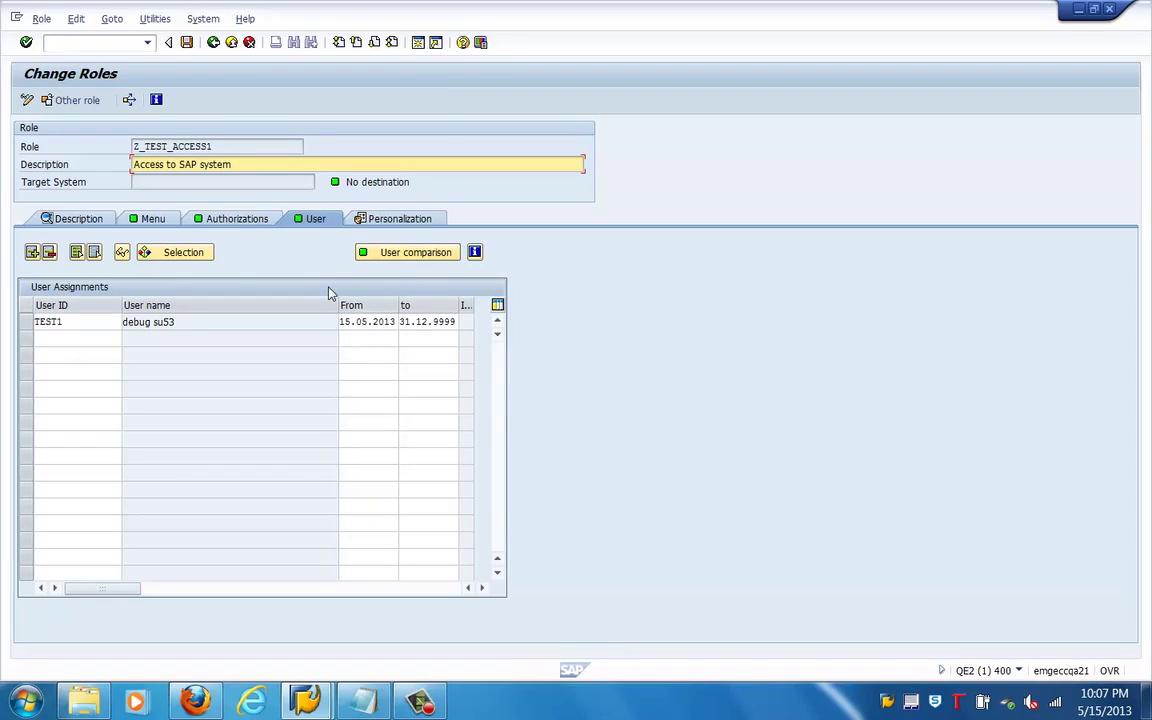
{"action": "left_click", "coordinate": [186, 44]}
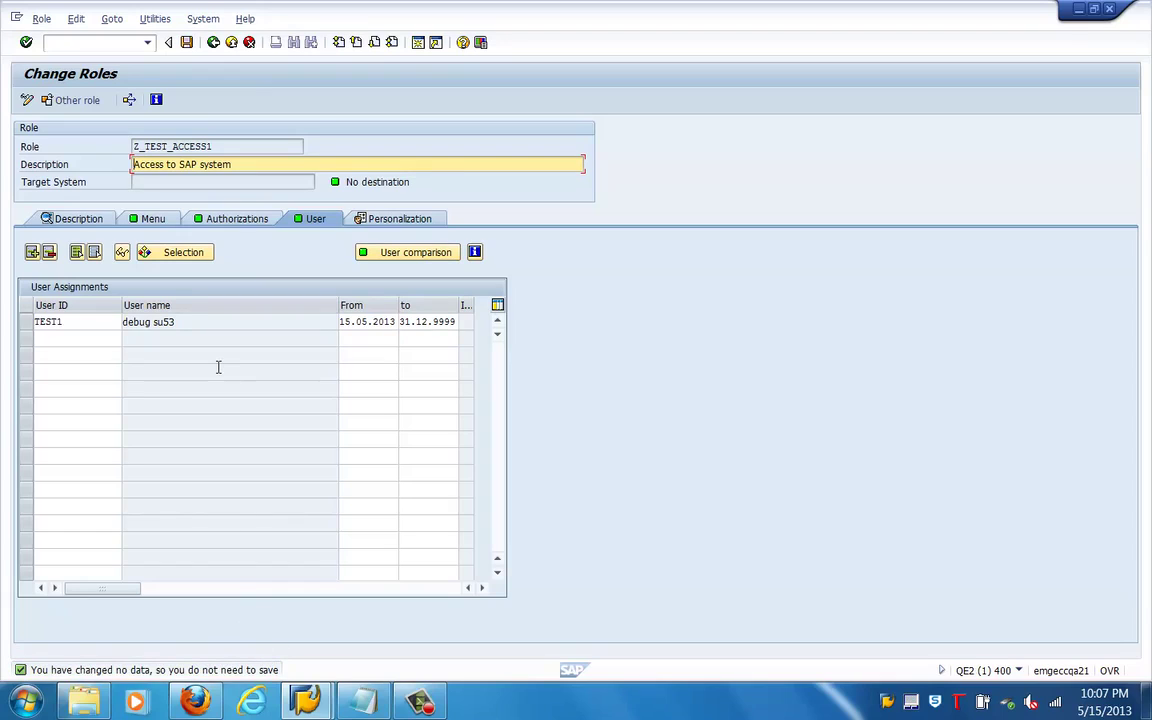
{"action": "left_click", "coordinate": [226, 222]}
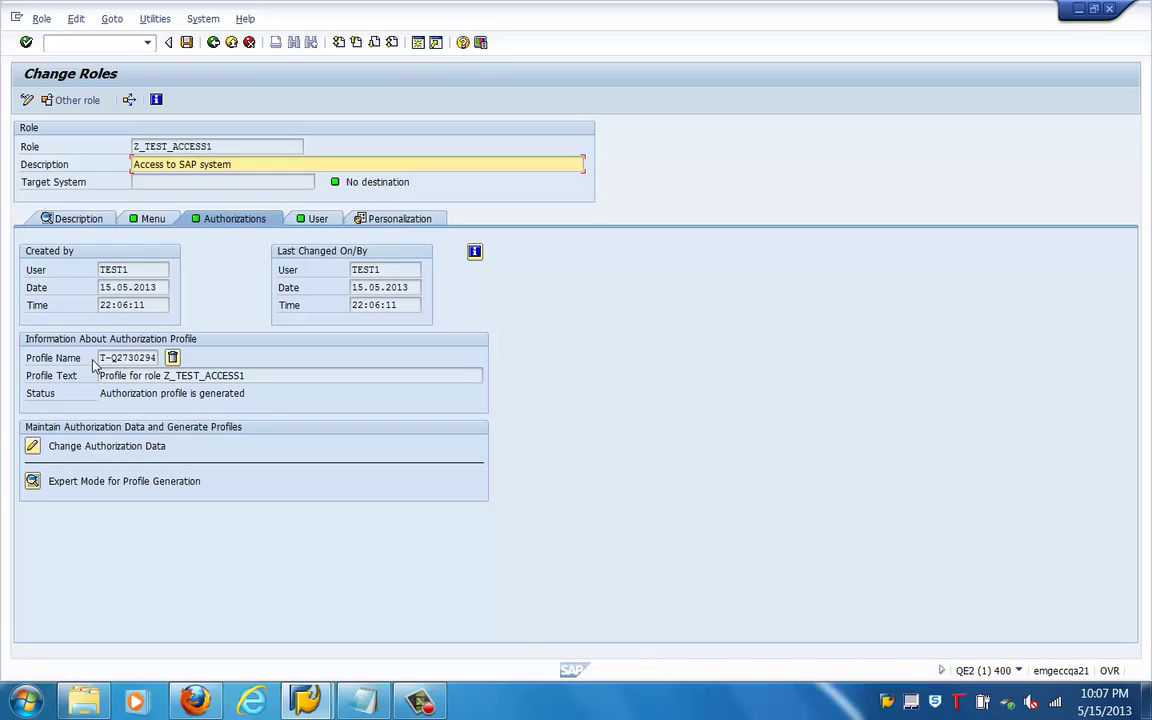
Open Z_TEST_ACCESS1's authorization data for editing
{"action": "left_click", "coordinate": [33, 446]}
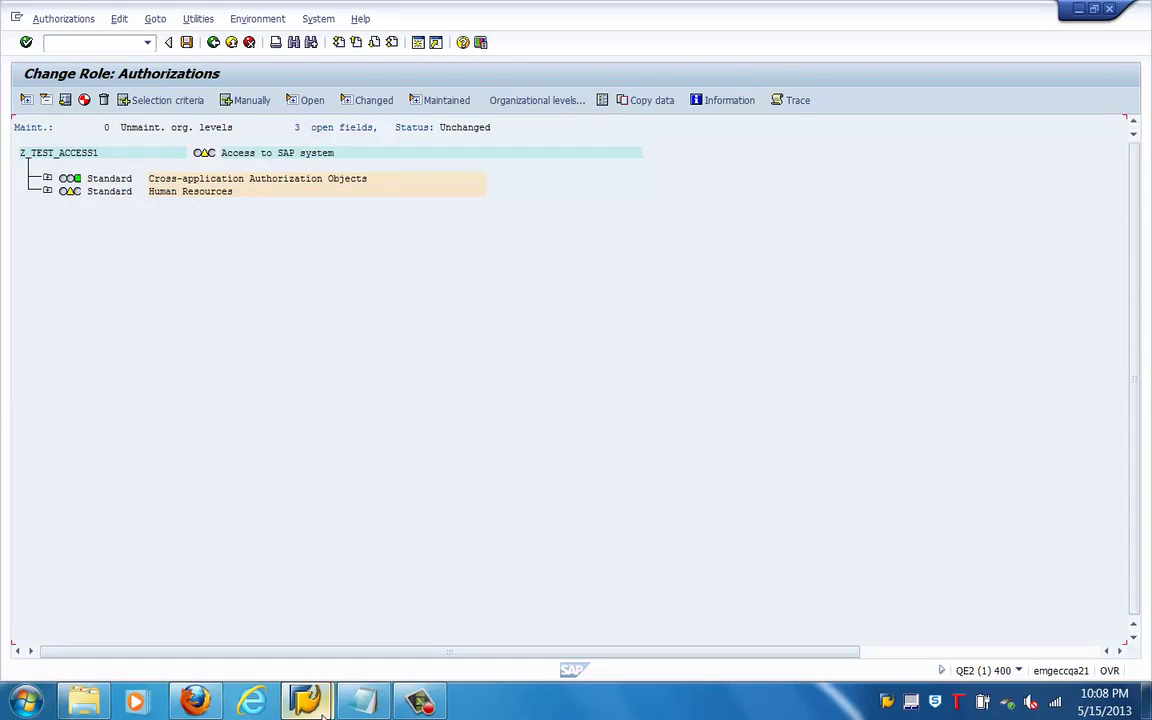
{"action": "mouse_move", "coordinate": [424, 706]}
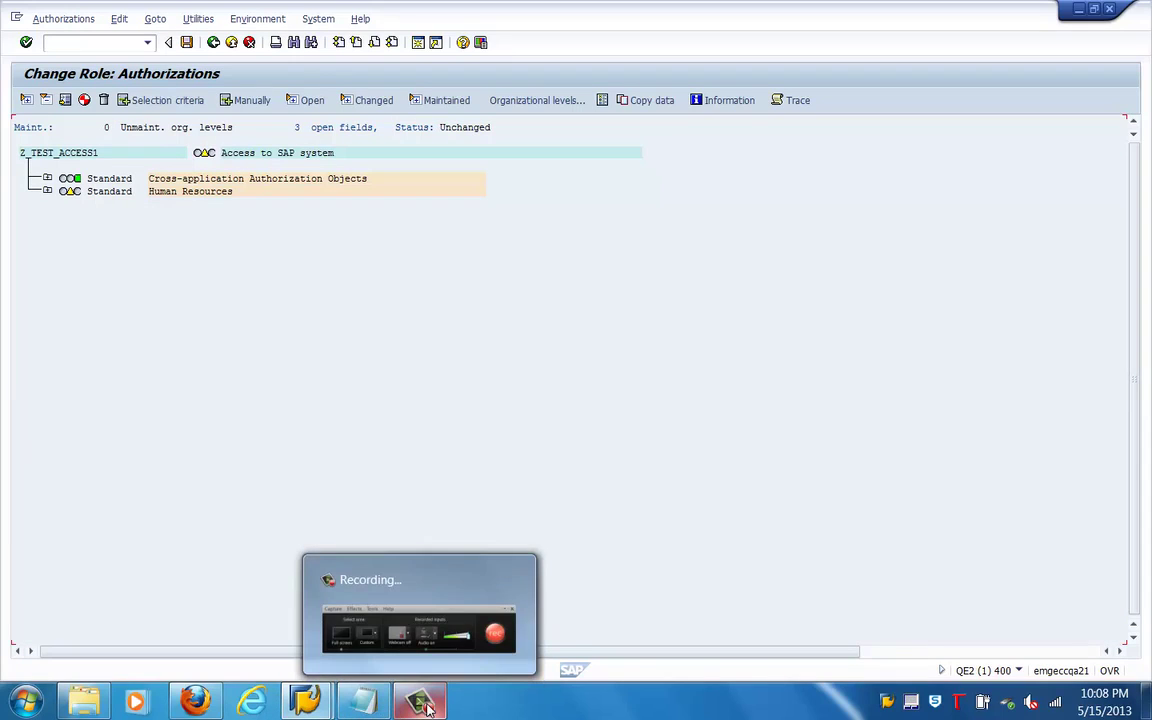
{"action": "left_click", "coordinate": [424, 706]}
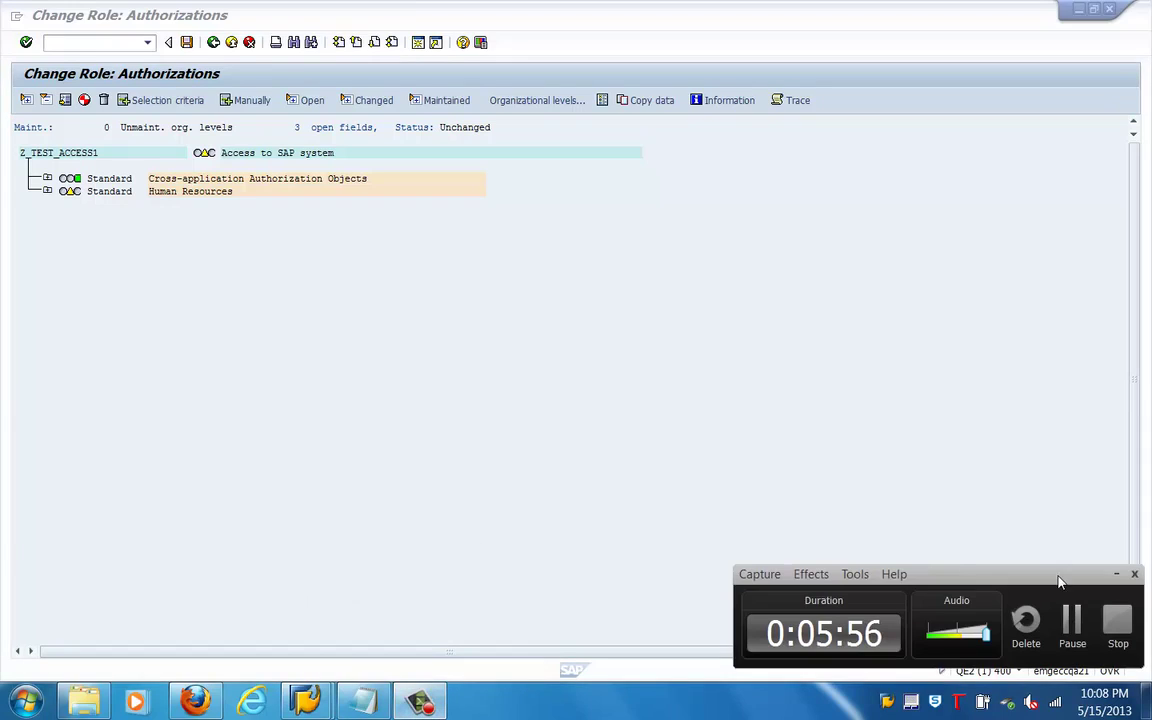
{"action": "left_click", "coordinate": [1068, 632]}
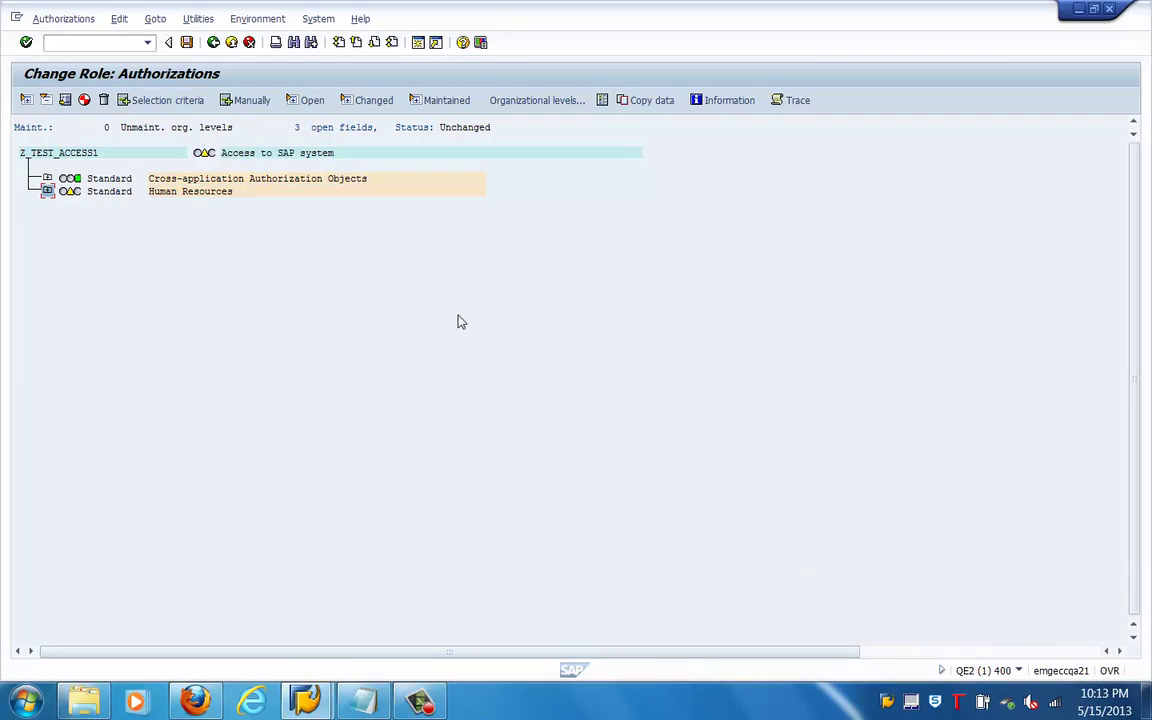
Expand Human Resources, Transaction Code Check and Personnel Planning nodes to show codes PFAC_DIS, PFTC_DIS, PPOSE
{"action": "left_click", "coordinate": [47, 191]}
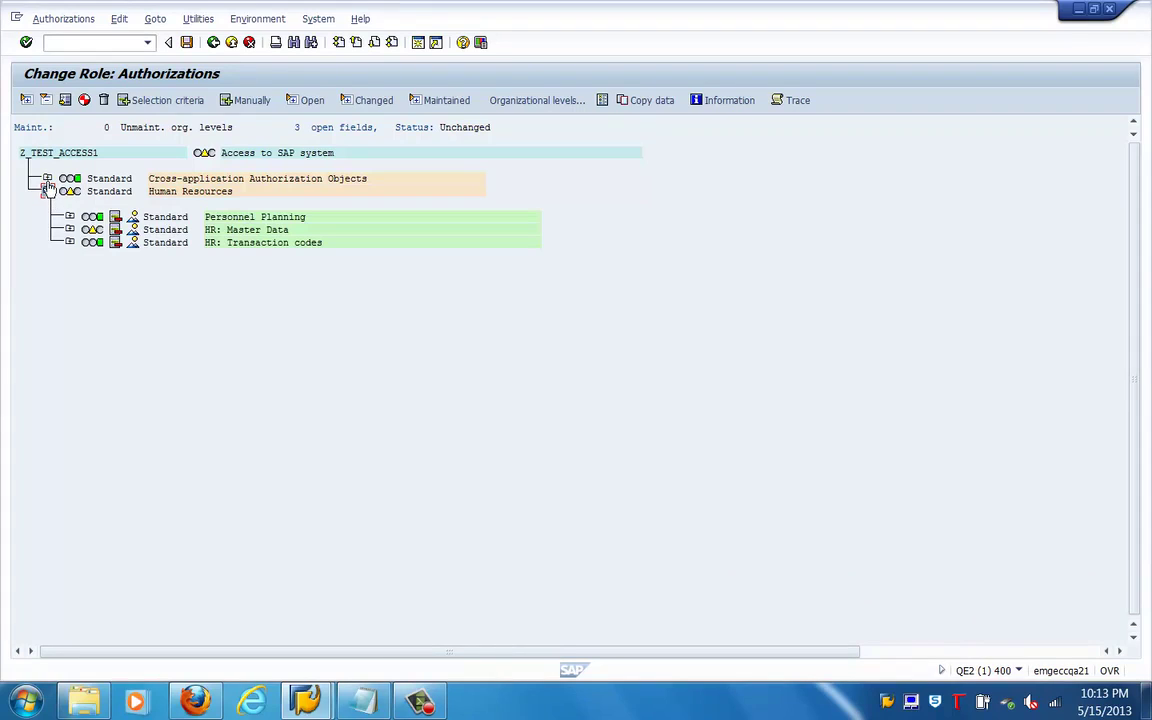
{"action": "left_click", "coordinate": [47, 178]}
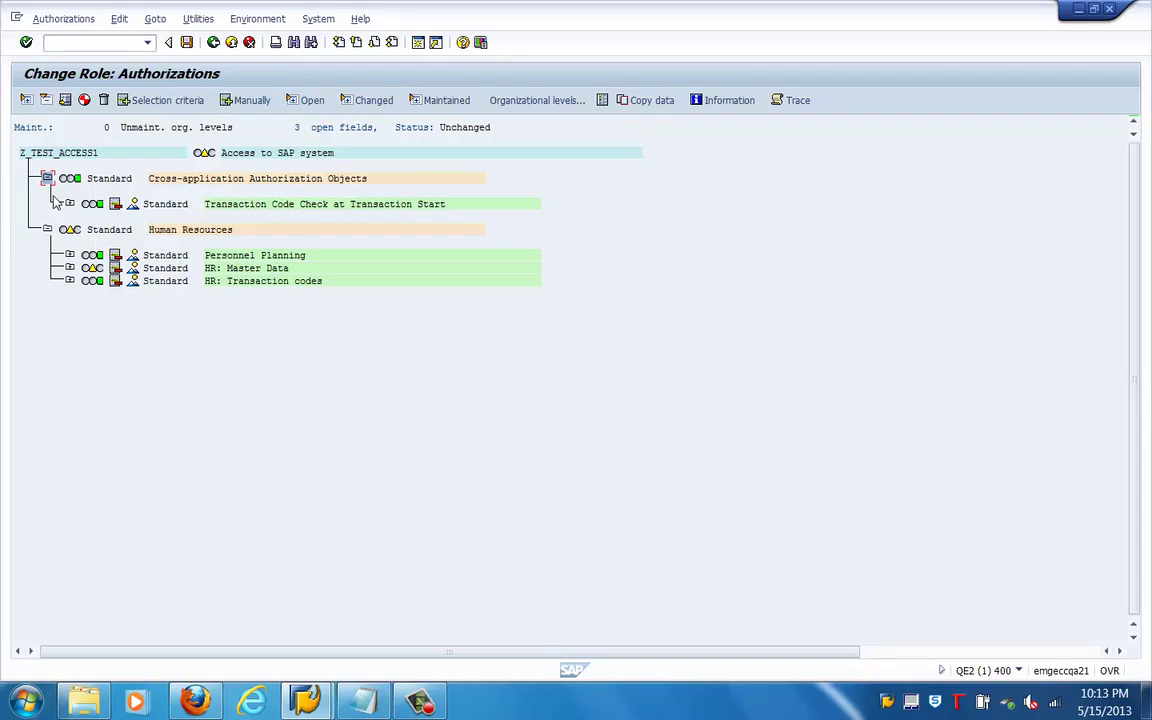
{"action": "left_click", "coordinate": [69, 203]}
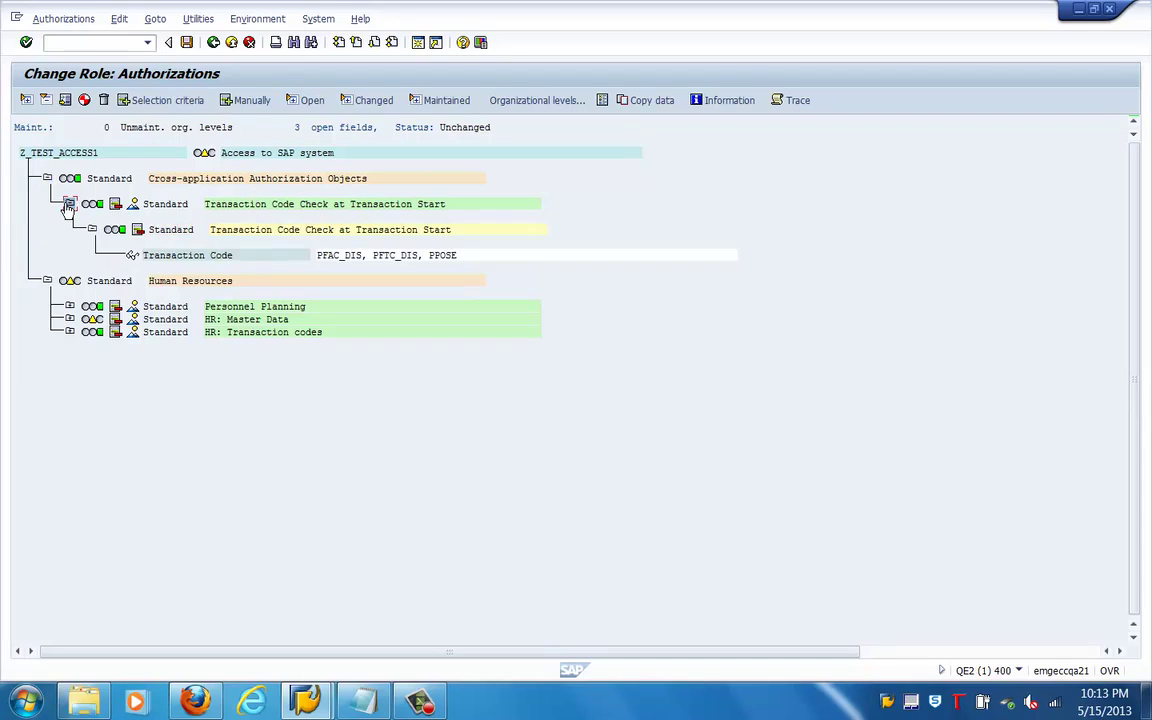
{"action": "left_click", "coordinate": [341, 258]}
{"action": "left_click", "coordinate": [463, 258]}
{"action": "left_click", "coordinate": [69, 307]}
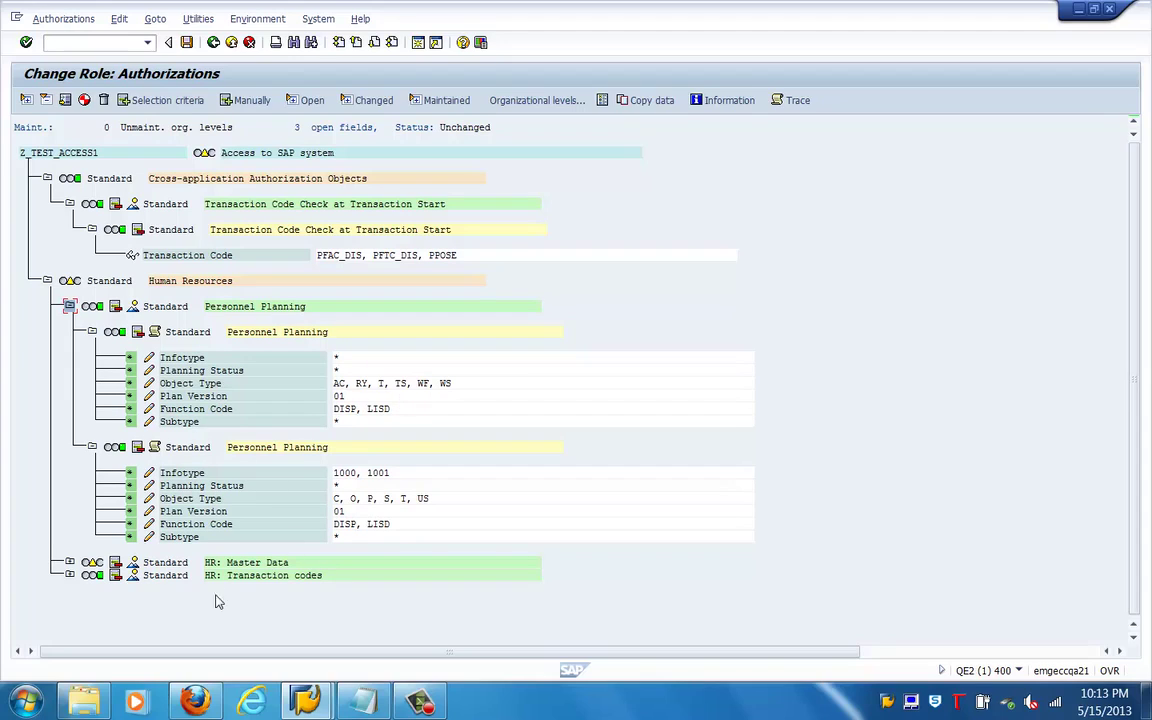
Expand HR: Transaction codes and HR: Master Data to check Authorization level, Infotype and Personnel Area
{"action": "left_click", "coordinate": [69, 575]}
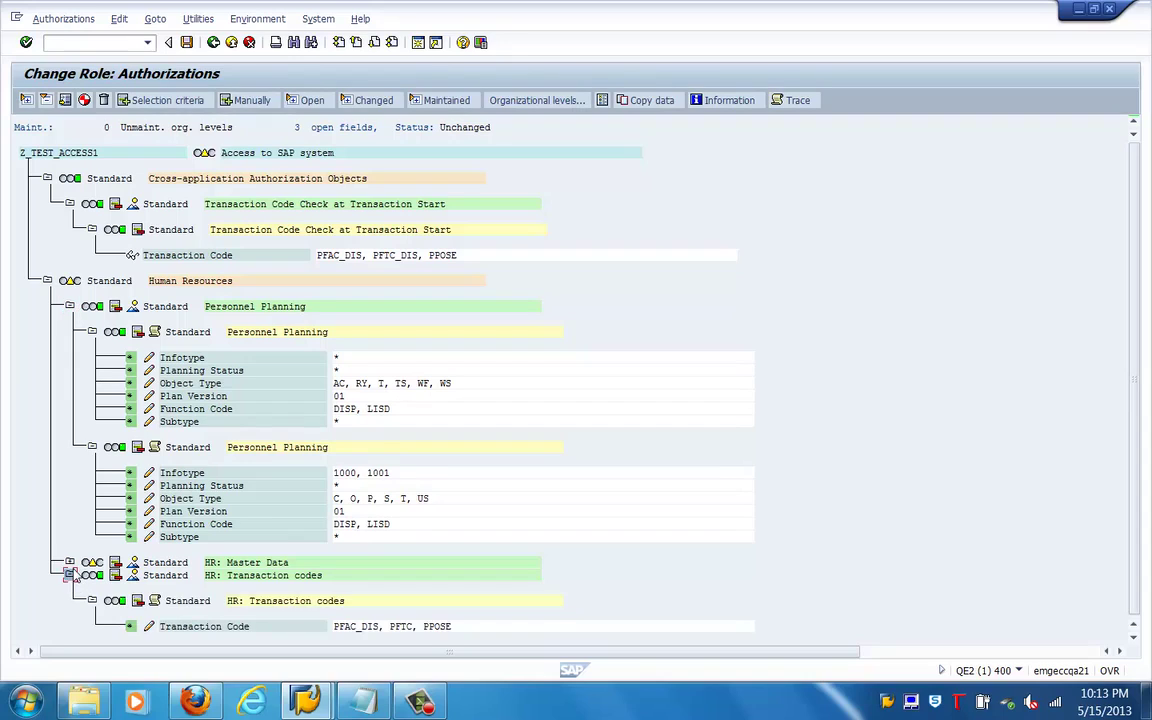
{"action": "left_click", "coordinate": [70, 563]}
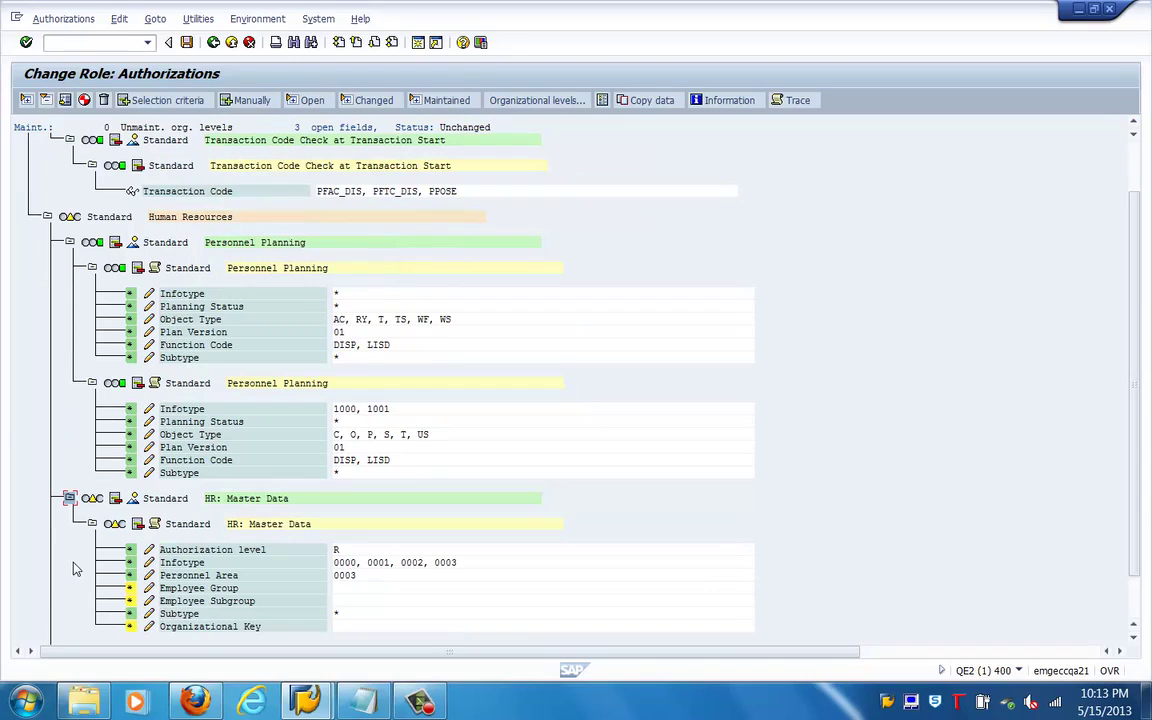
{"action": "left_click", "coordinate": [196, 551]}
{"action": "left_click", "coordinate": [190, 564]}
{"action": "left_click", "coordinate": [199, 576]}
Collapse both HR nodes, both Personnel Planning entries and the Human Resources branch
{"action": "left_click", "coordinate": [70, 499]}
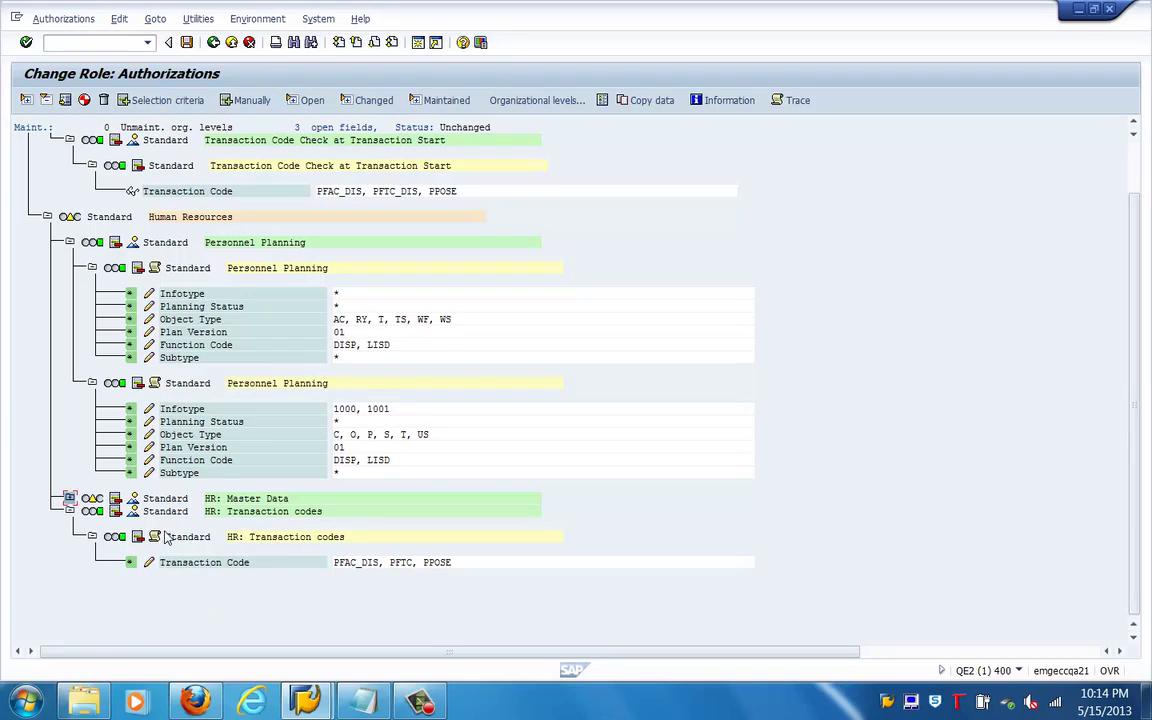
{"action": "left_click", "coordinate": [69, 511]}
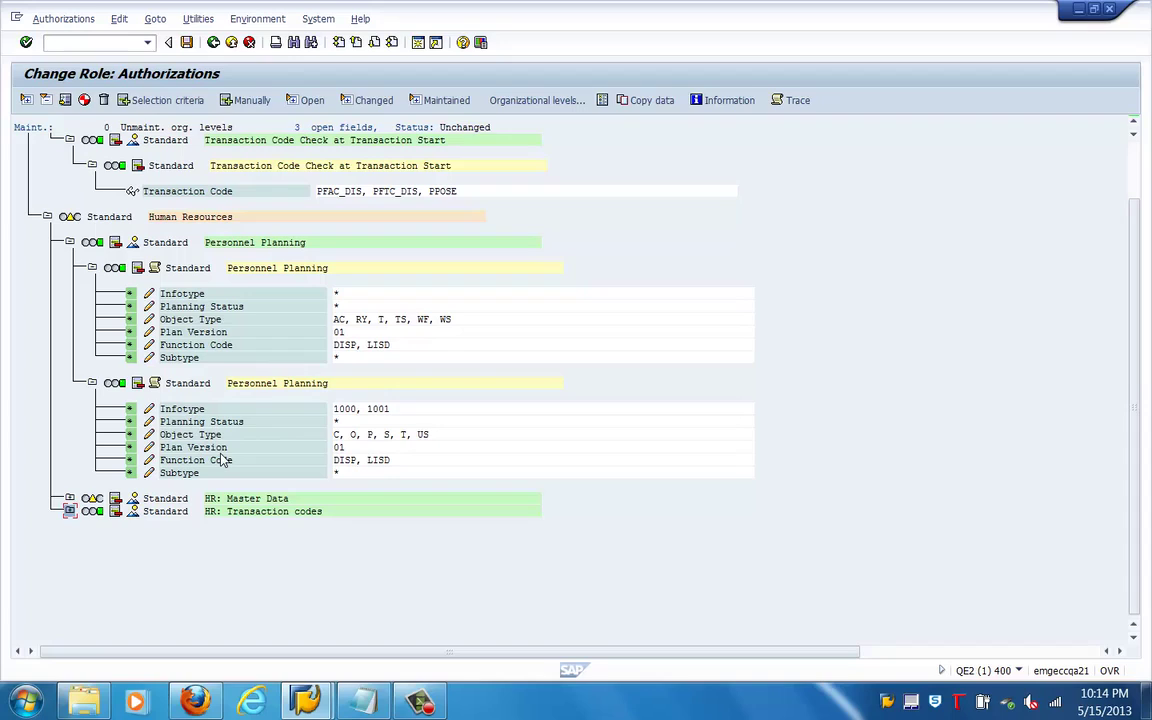
{"action": "left_click", "coordinate": [91, 383]}
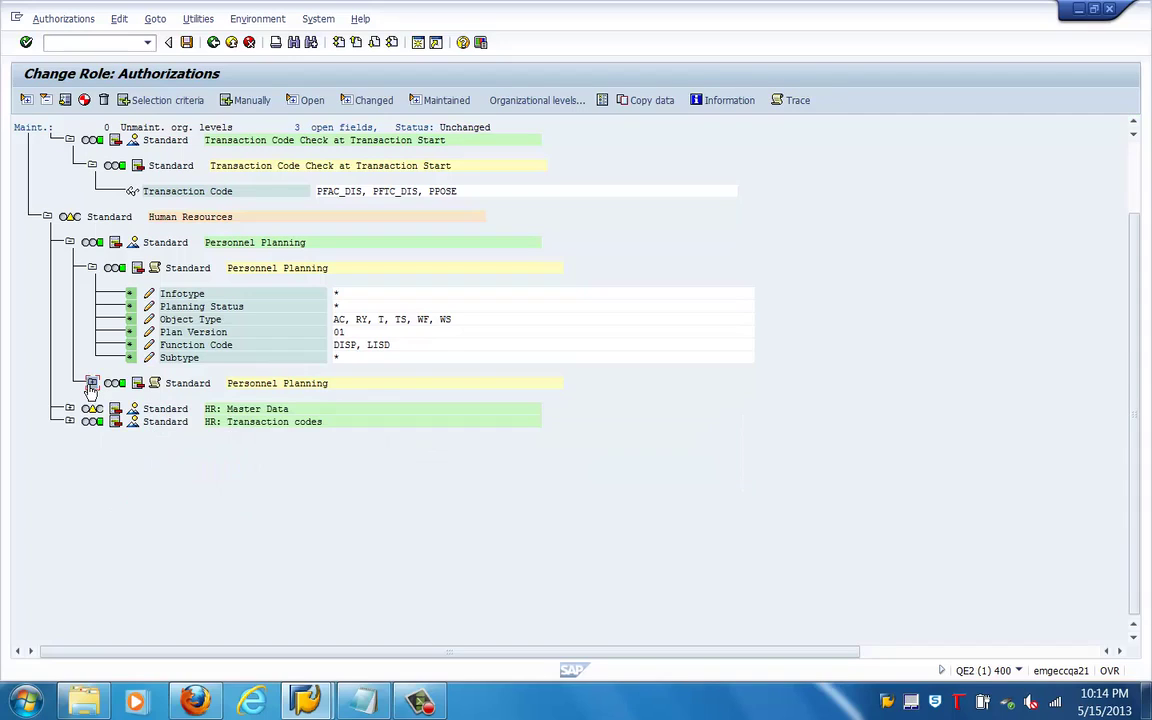
{"action": "left_click", "coordinate": [91, 268]}
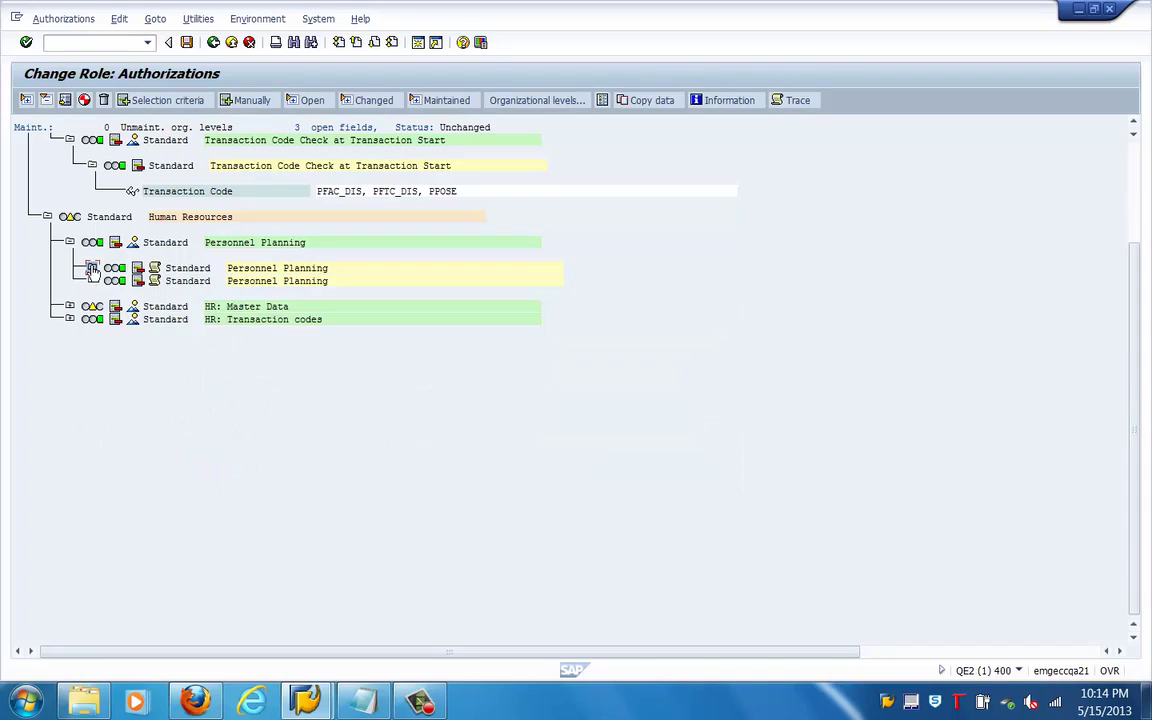
{"action": "left_click", "coordinate": [47, 217]}
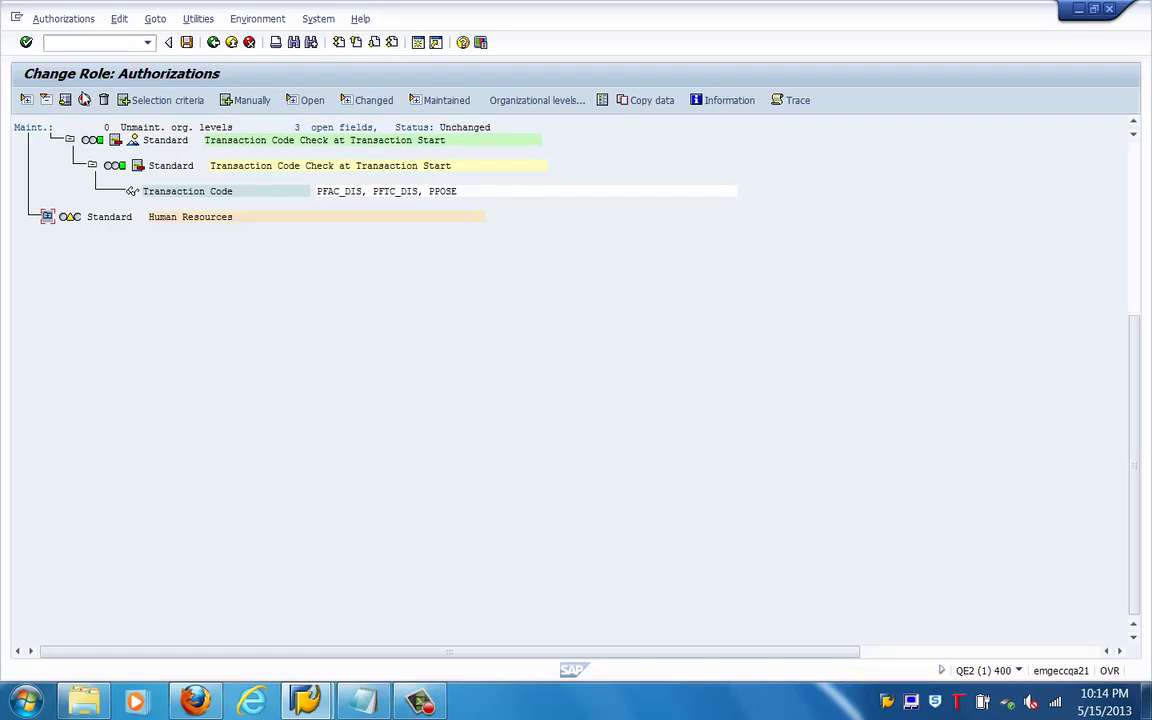
Generate the authorization profile despite open authorizations and save the authorization data
{"action": "left_click", "coordinate": [84, 100]}
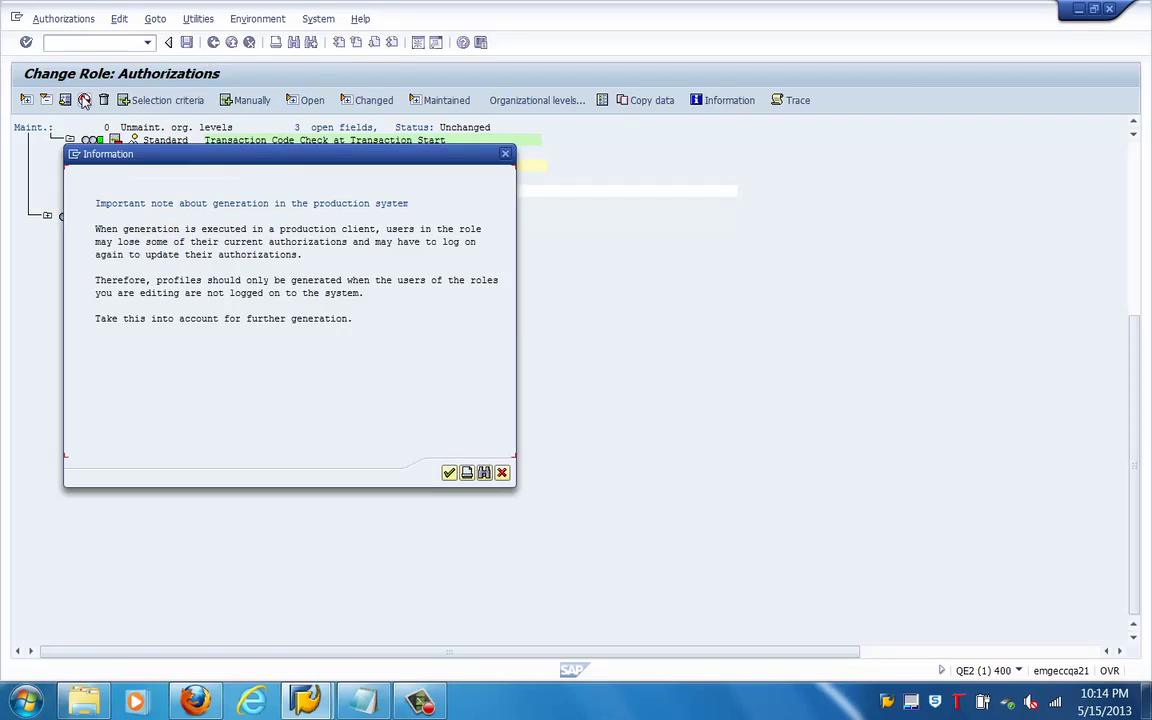
{"action": "left_click", "coordinate": [449, 473]}
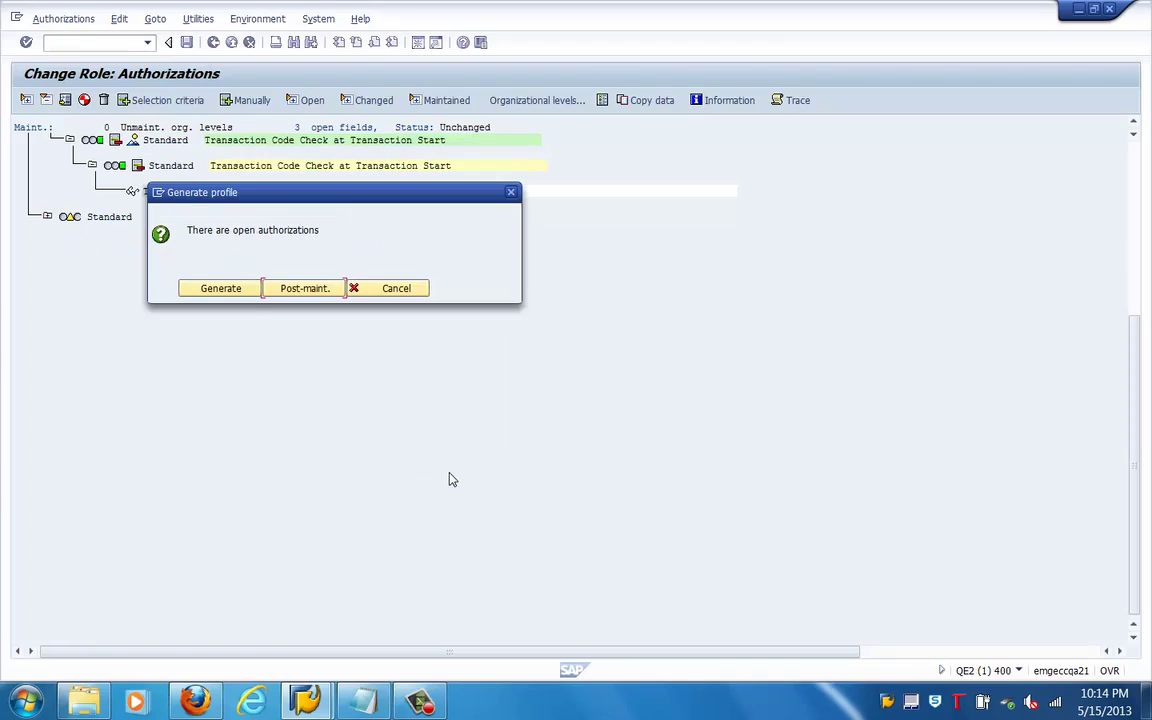
{"action": "left_click", "coordinate": [237, 290]}
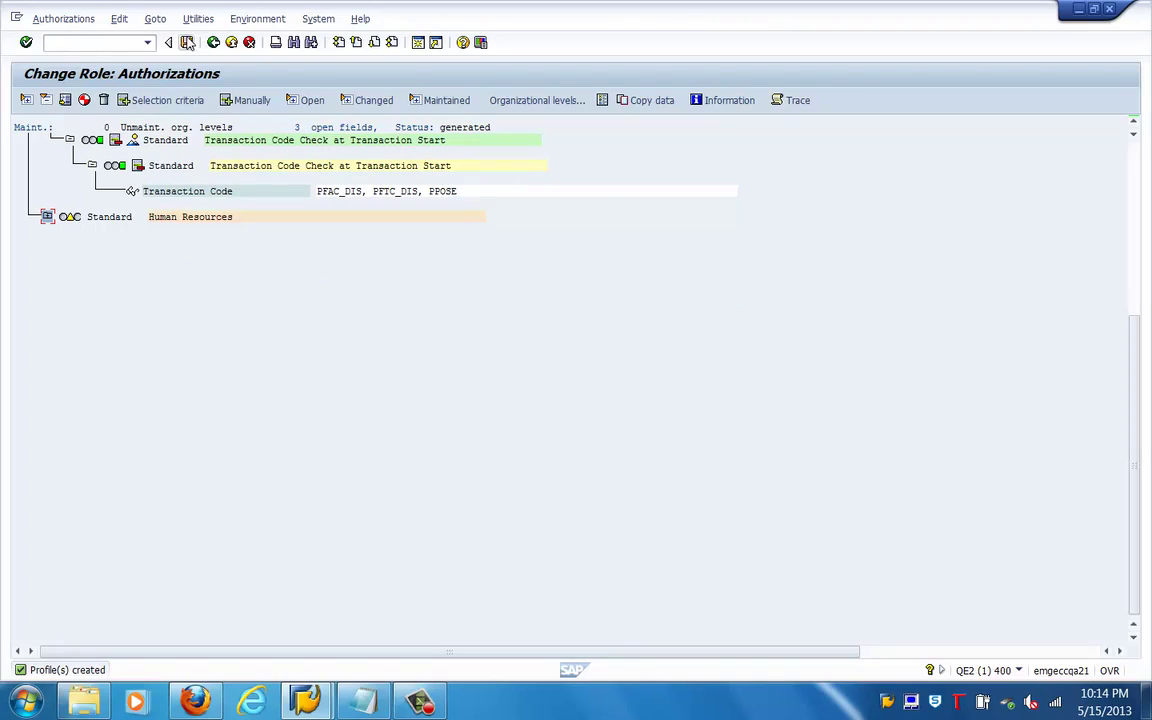
{"action": "left_click", "coordinate": [186, 42]}
Exit authorization maintenance, confirming profile generation on the way out
{"action": "left_click", "coordinate": [216, 46]}
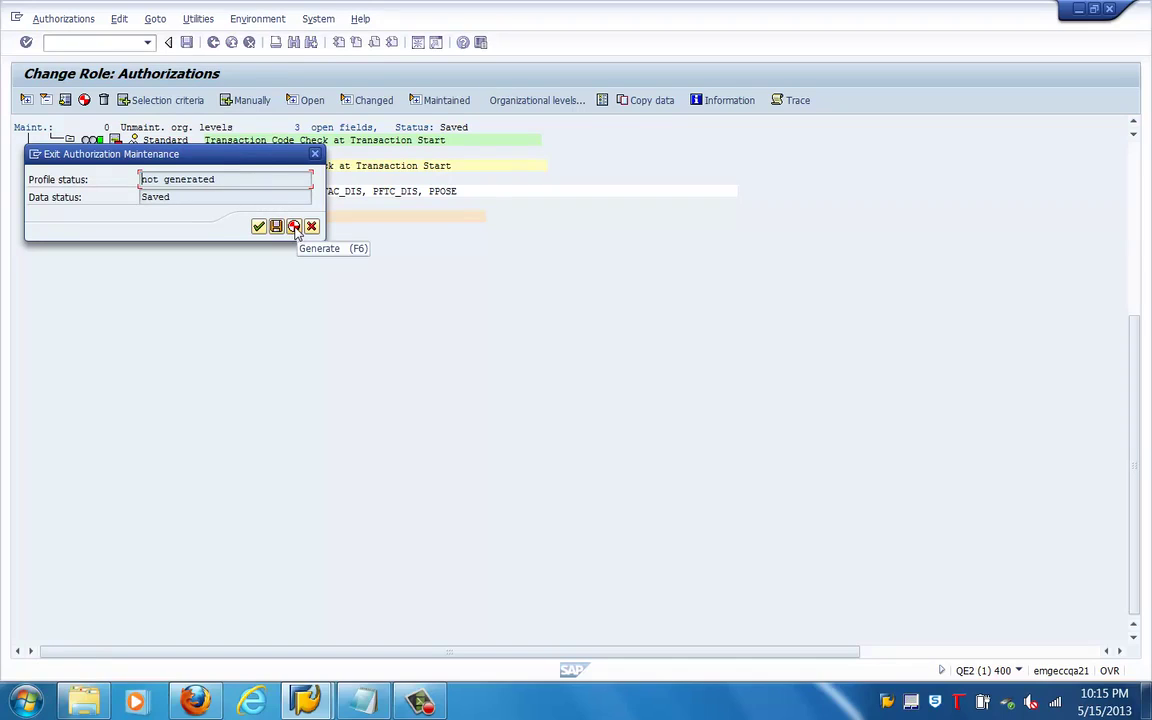
{"action": "left_click", "coordinate": [295, 227]}
{"action": "left_click", "coordinate": [229, 289]}
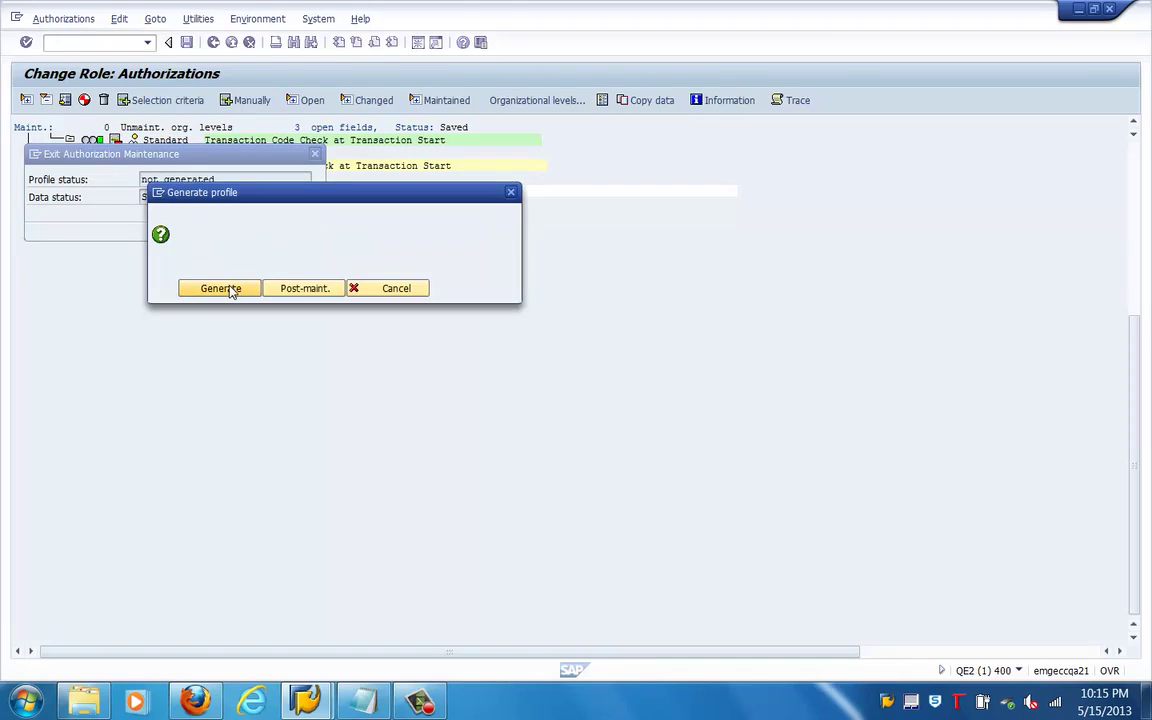